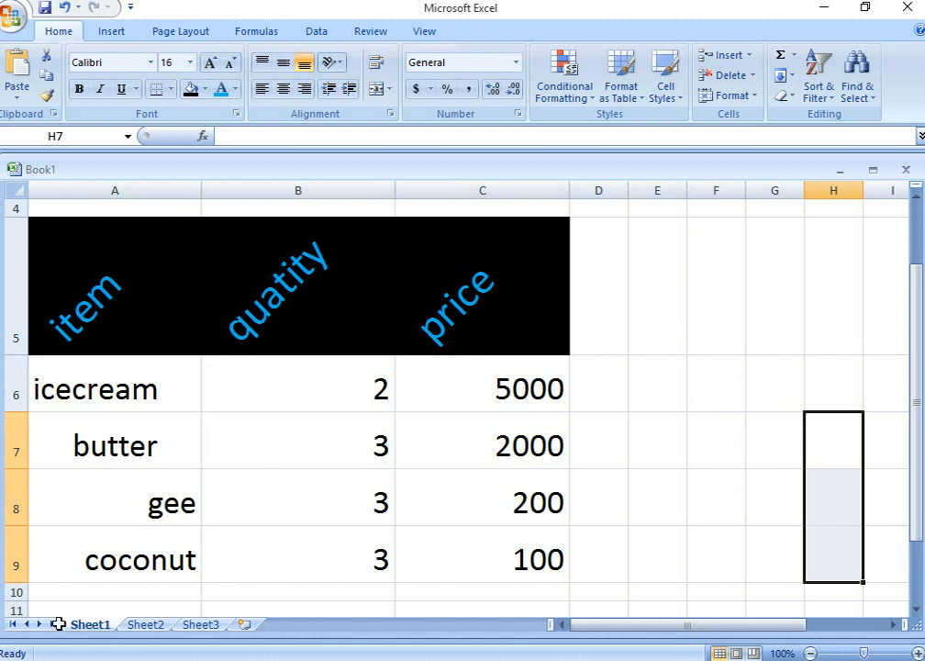
# - Open a new Excel window with a blank workbook, maximize it and enlarge the workbook window to fill the workspace
pyautogui.click(27, 657)
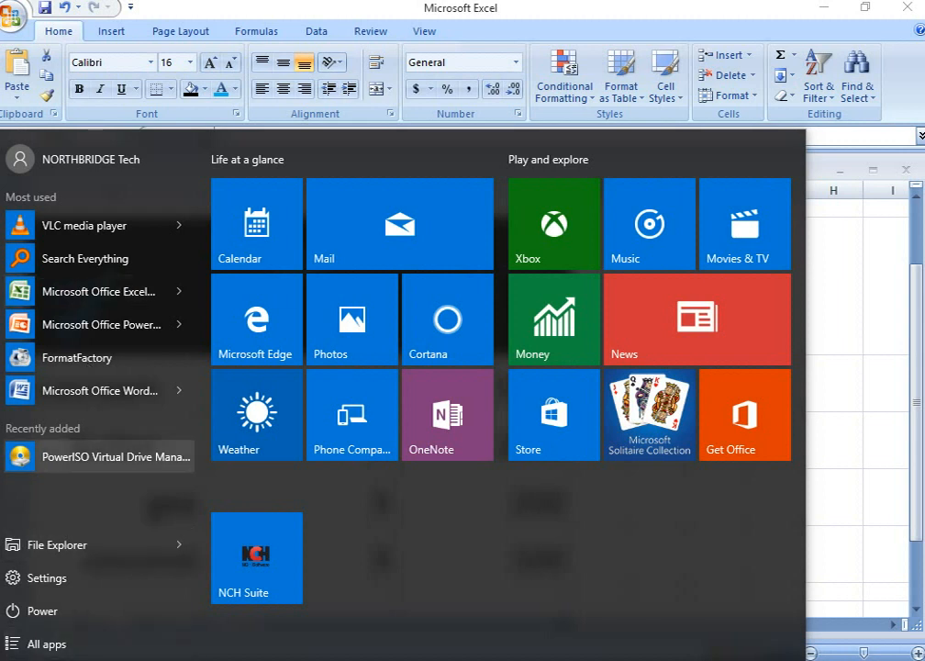
pyautogui.click(99, 292)
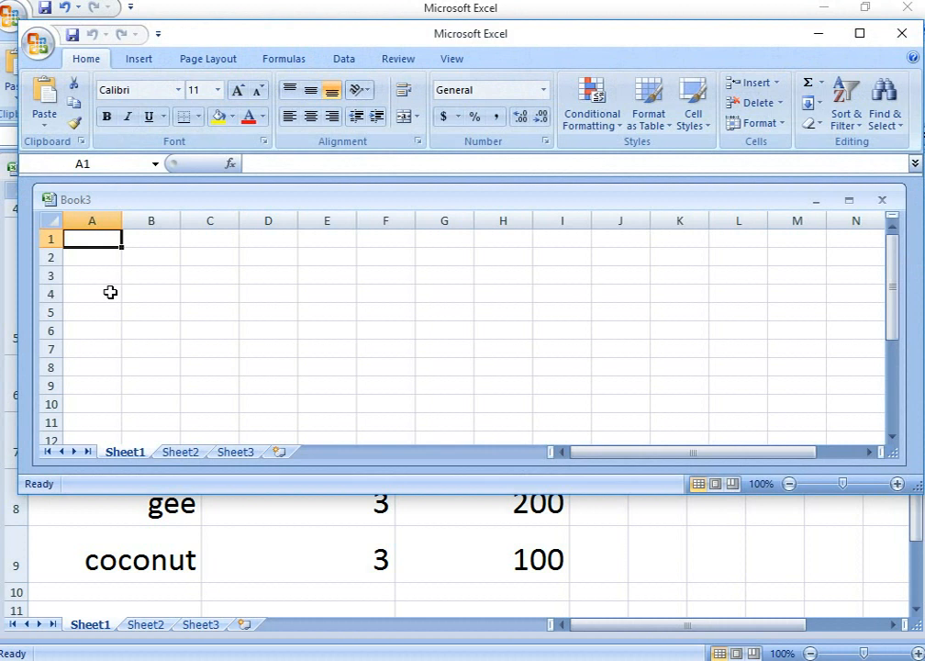
pyautogui.click(860, 33)
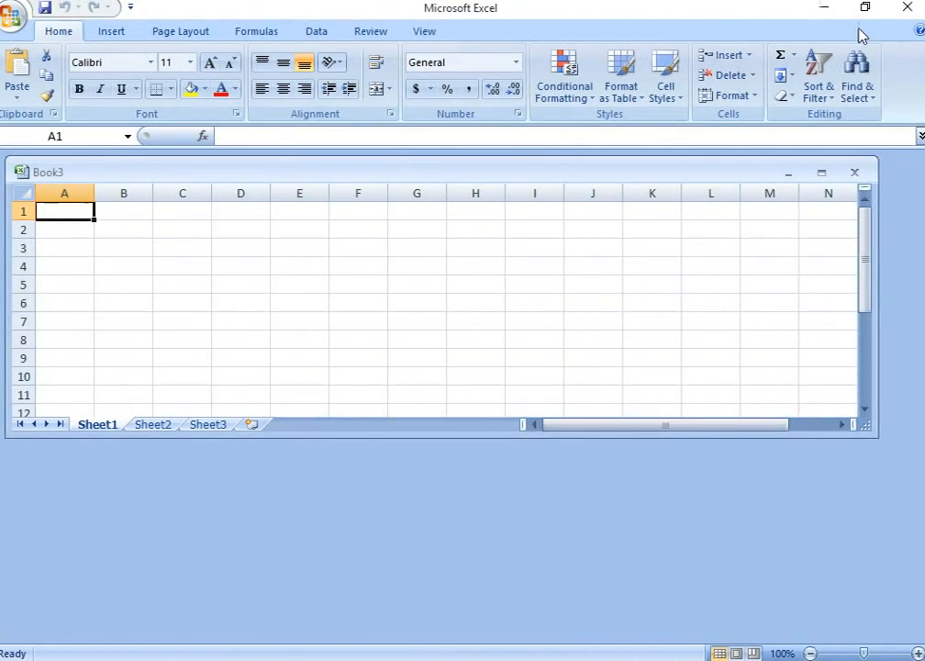
pyautogui.moveTo(874, 433); pyautogui.dragTo(922, 641)
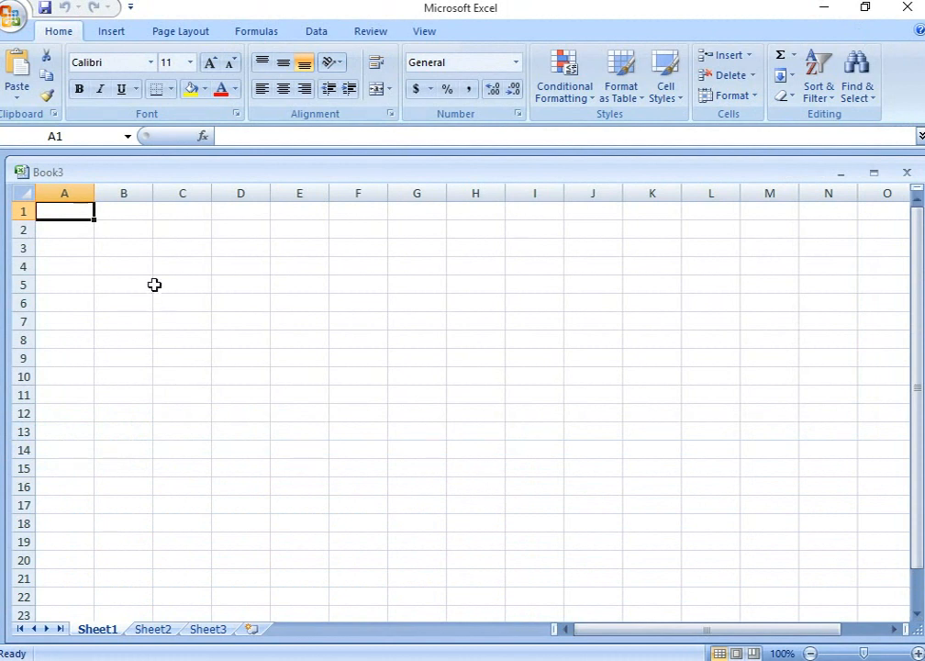
# - Enter the column headings names, age and city in cells A2, B2 and C2
pyautogui.click(87, 229)
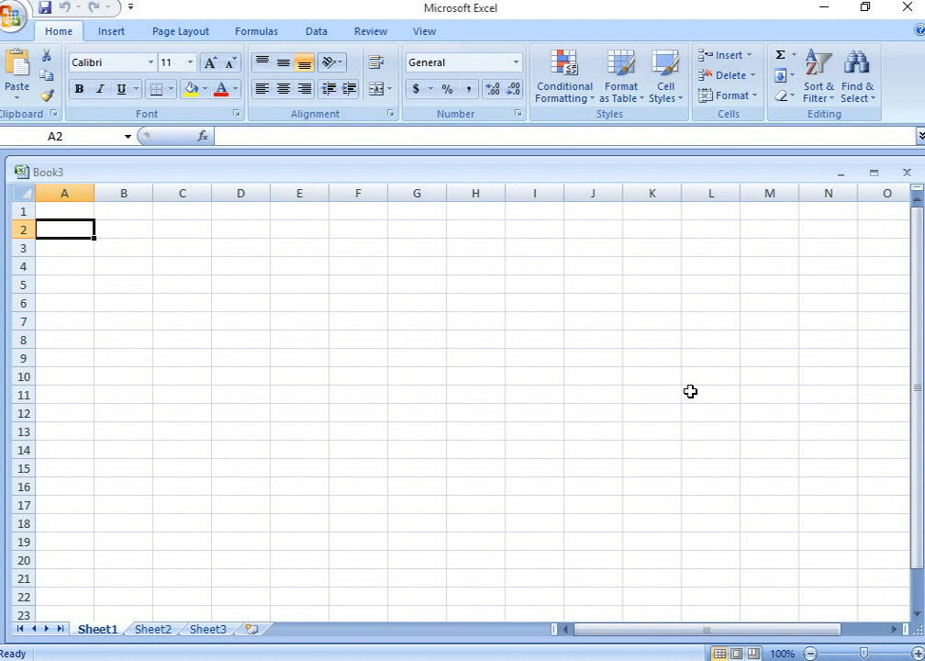
pyautogui.write('name')
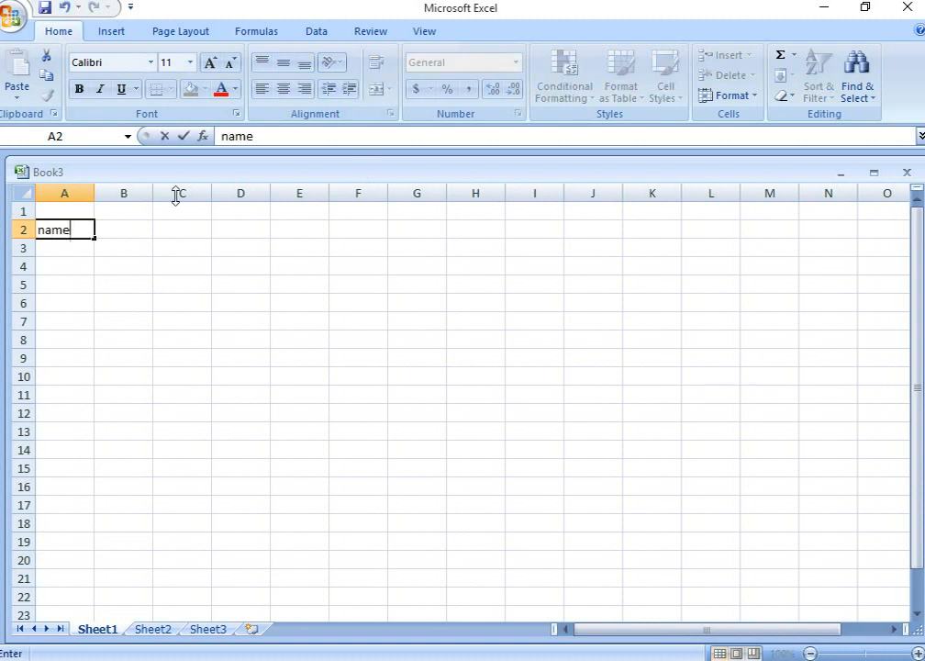
pyautogui.write('s')
pyautogui.click(138, 229)
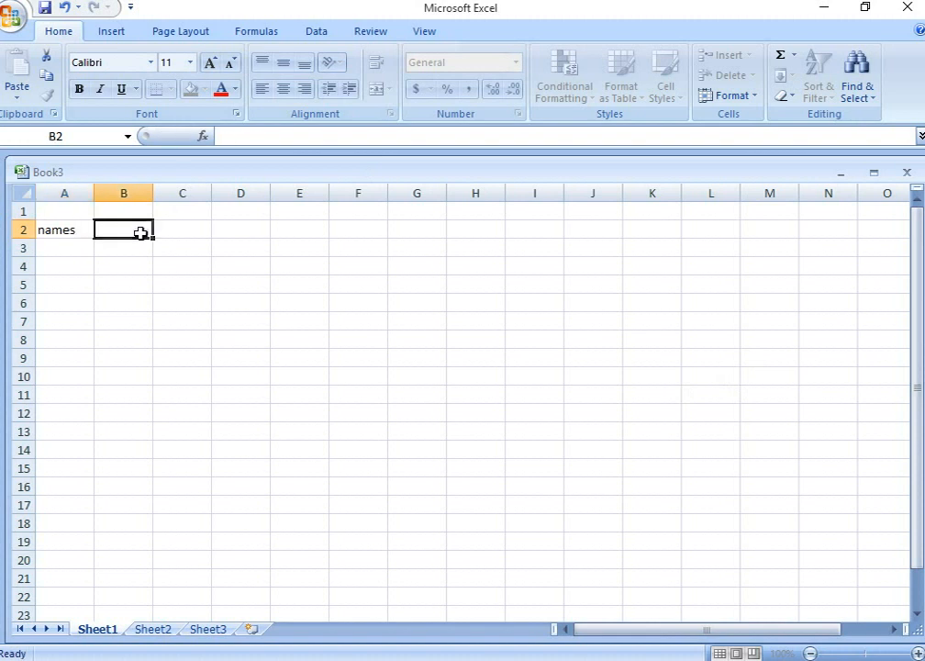
pyautogui.write('age')
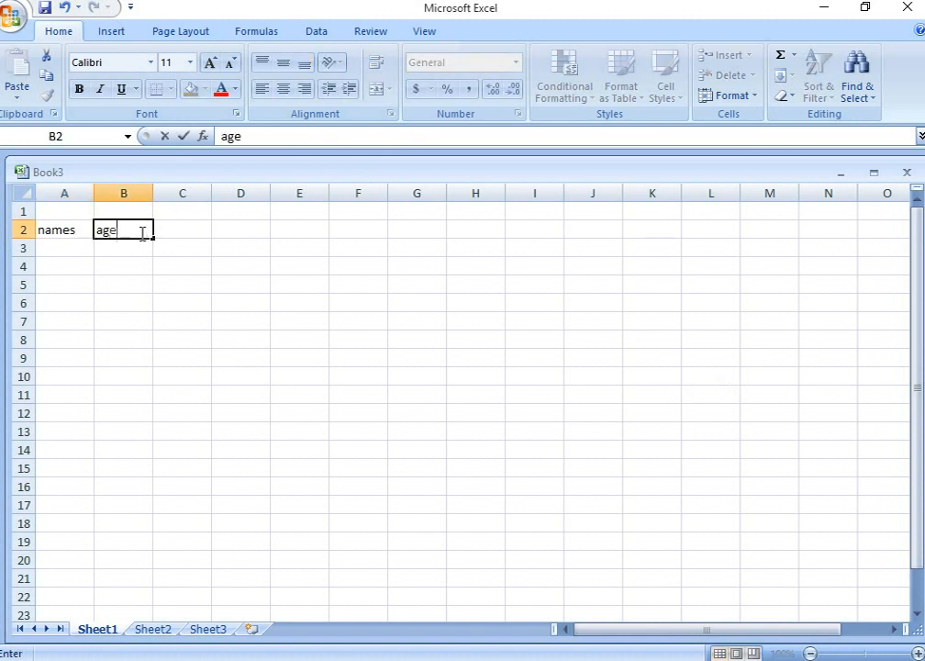
pyautogui.click(177, 233)
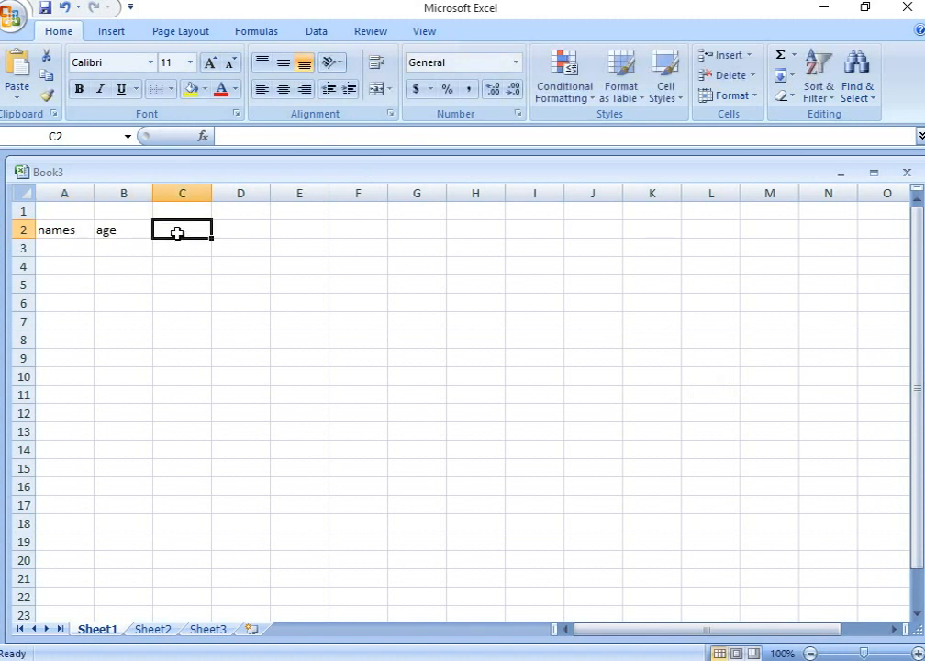
pyautogui.write('ci')
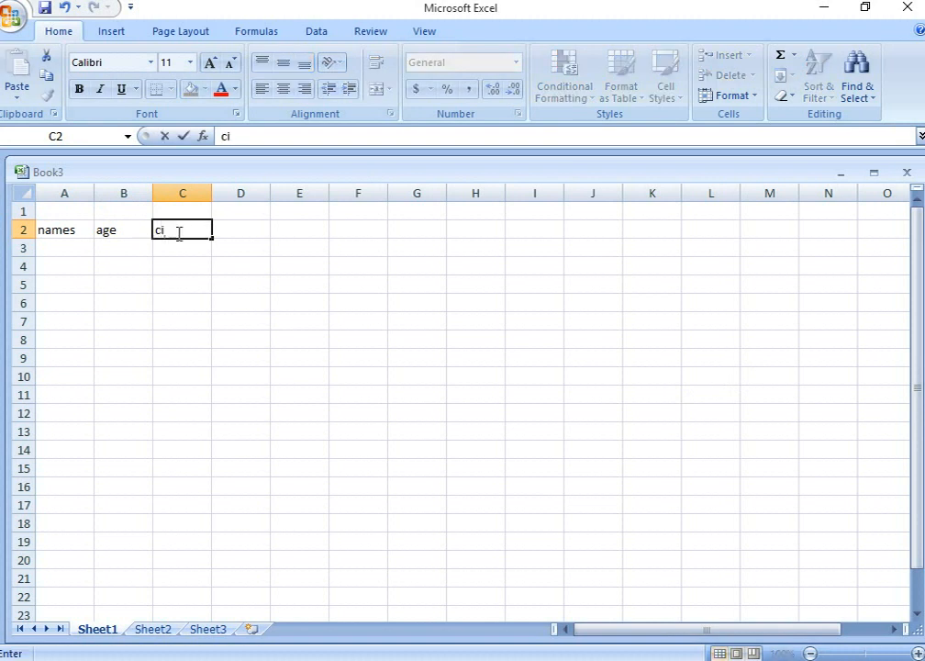
pyautogui.write('ty')
# - Enter the heading contact in cell E2 and the heading address in cell D2
pyautogui.click(275, 230)
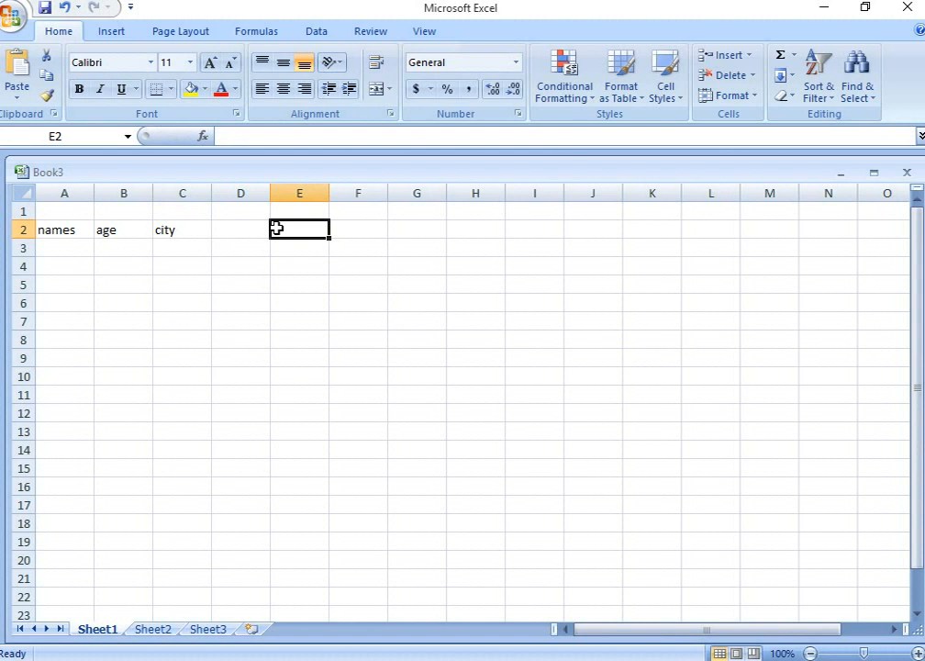
pyautogui.write('con')
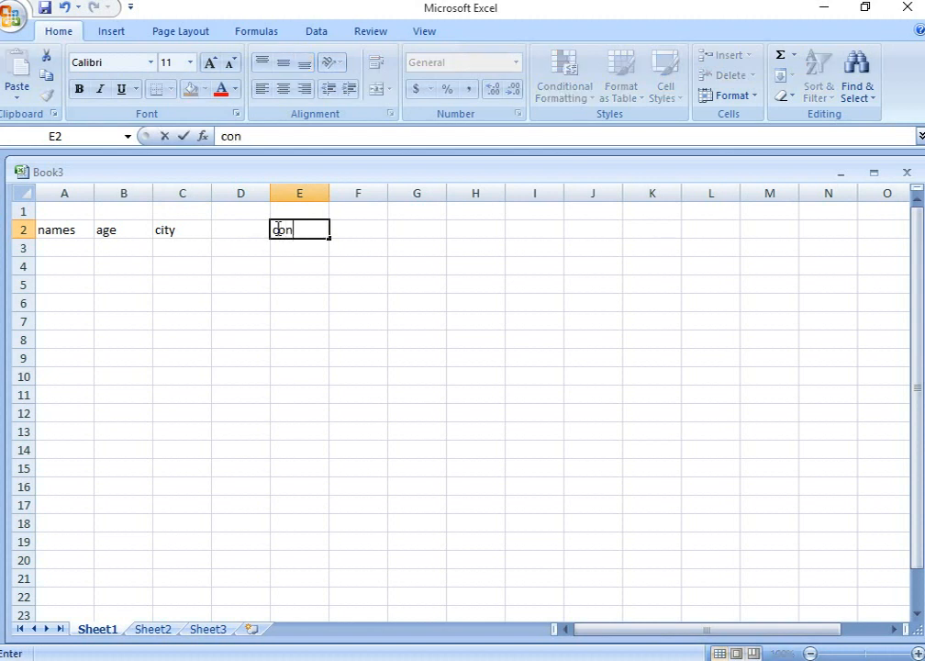
pyautogui.write('tact')
pyautogui.click(227, 230)
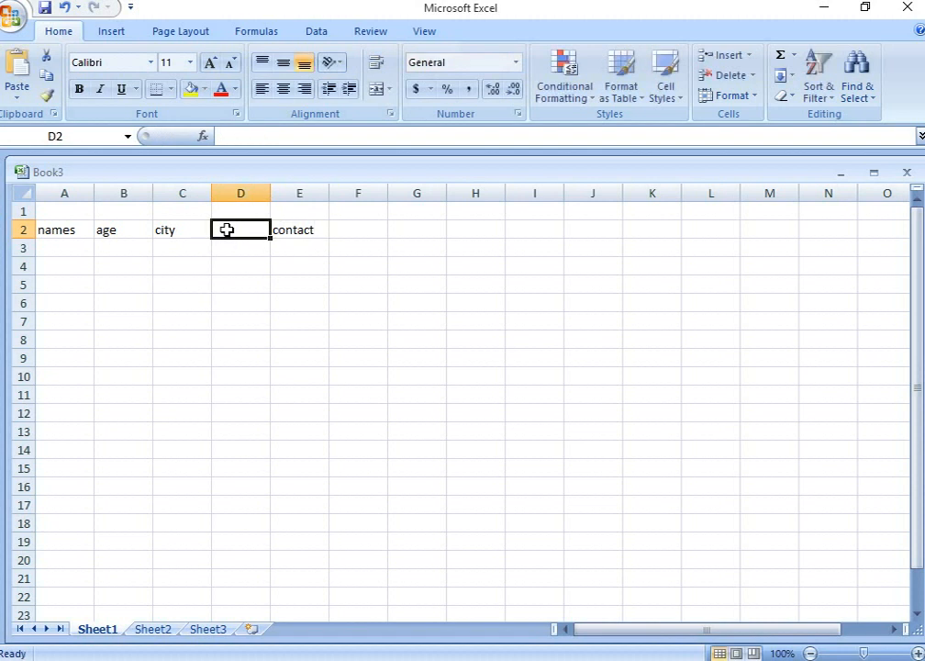
pyautogui.write('addres')
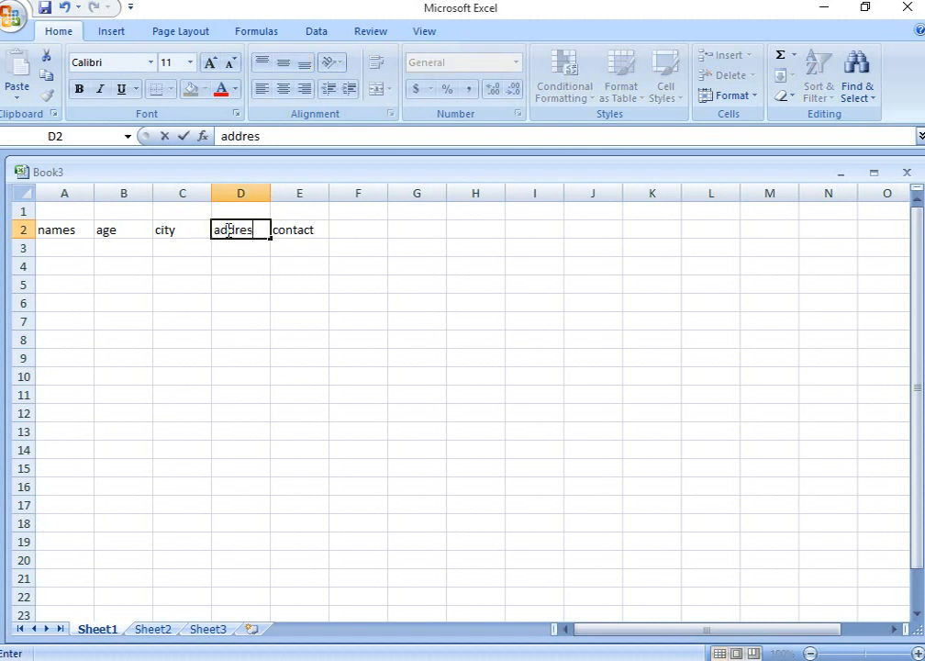
pyautogui.write('s')
# - Enter the headings state, bank a/c and teller in cells F2, G2 and H2
pyautogui.click(358, 231)
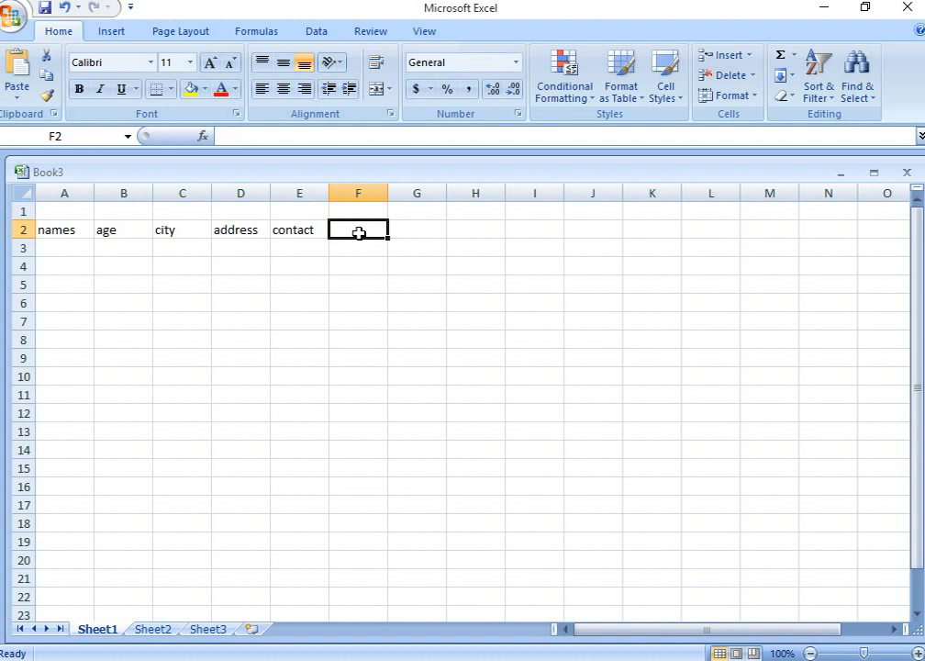
pyautogui.write('state')
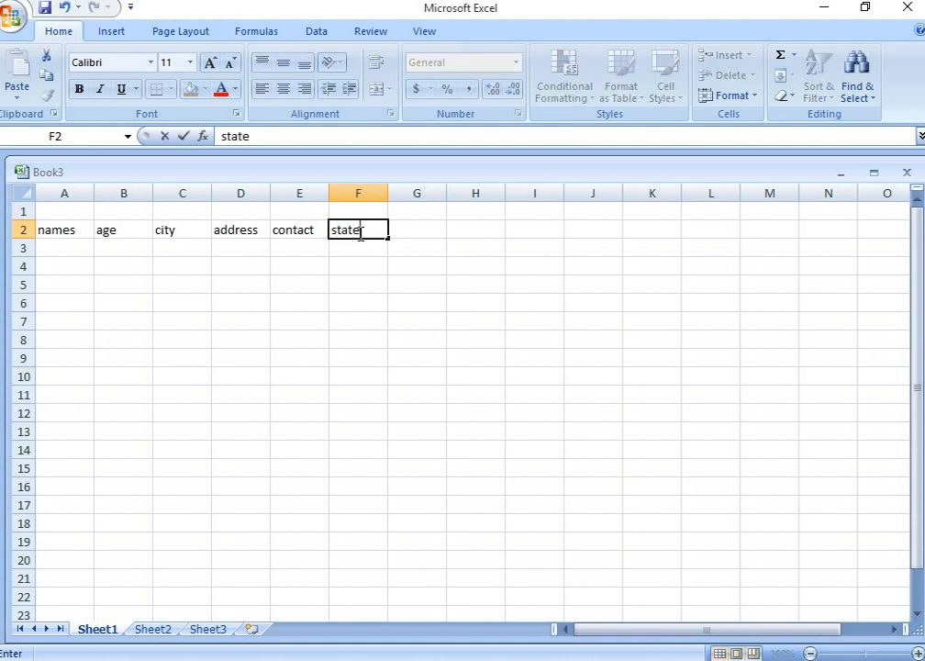
pyautogui.click(407, 237)
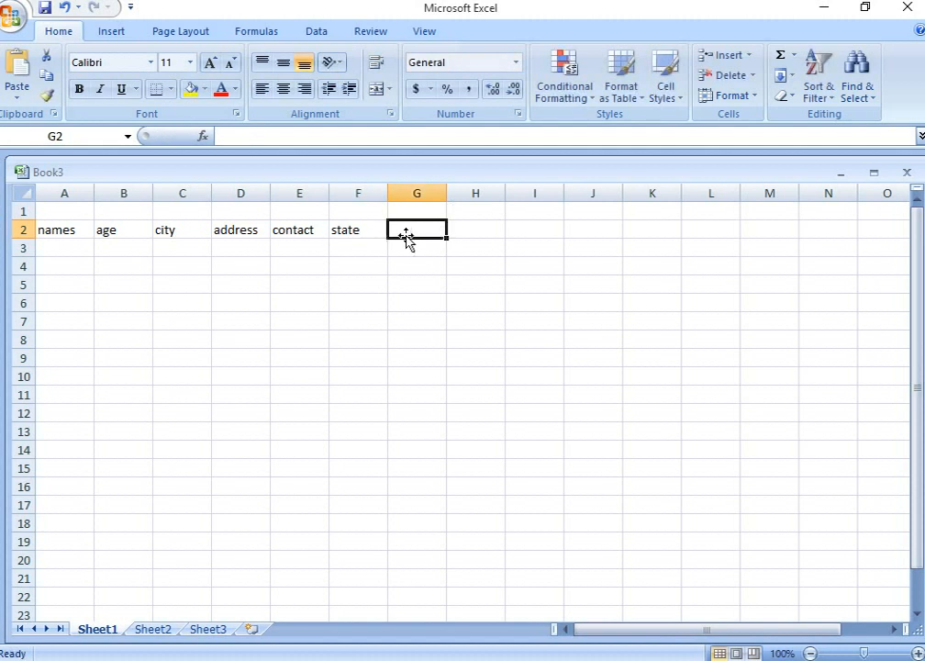
pyautogui.write('ba')
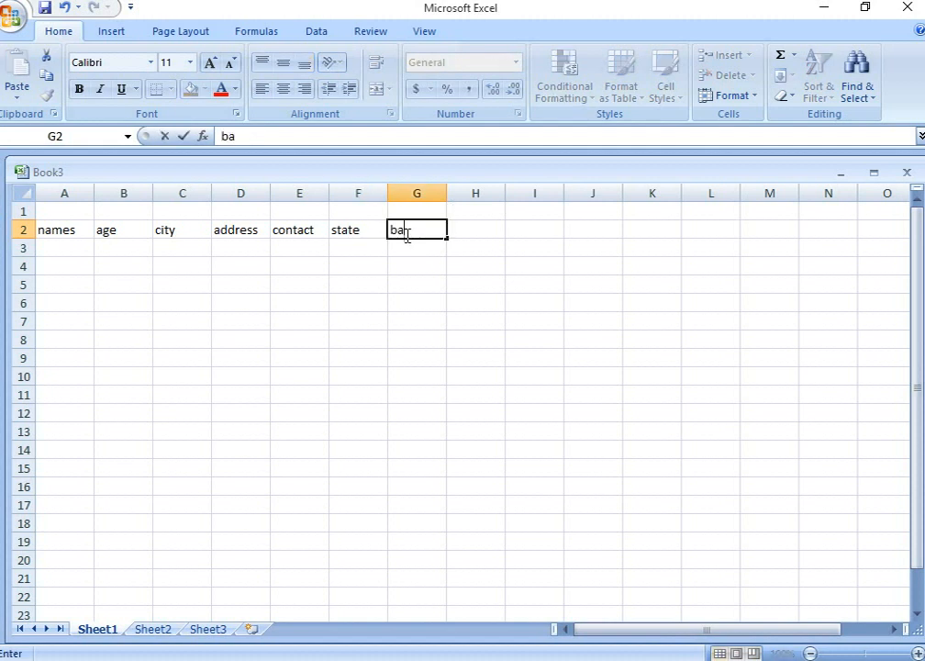
pyautogui.write('nk a/c')
pyautogui.click(484, 229)
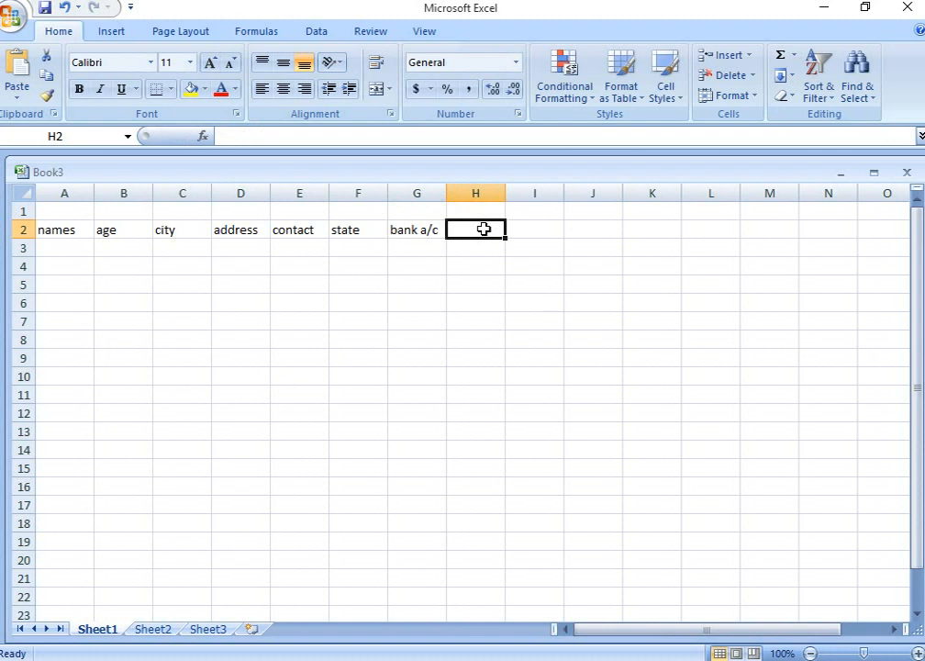
pyautogui.write('t')
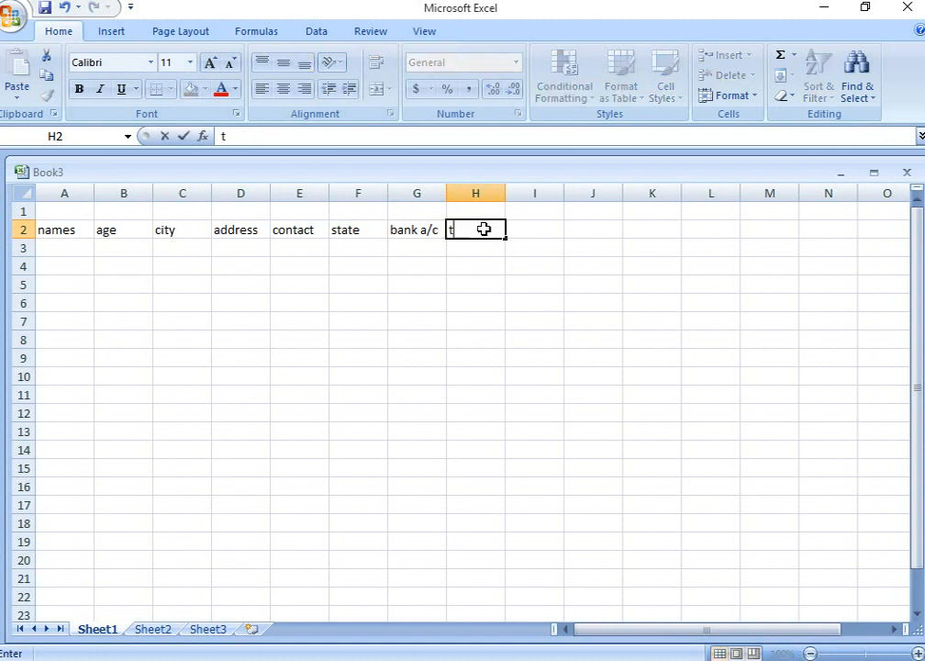
pyautogui.write('ellar')
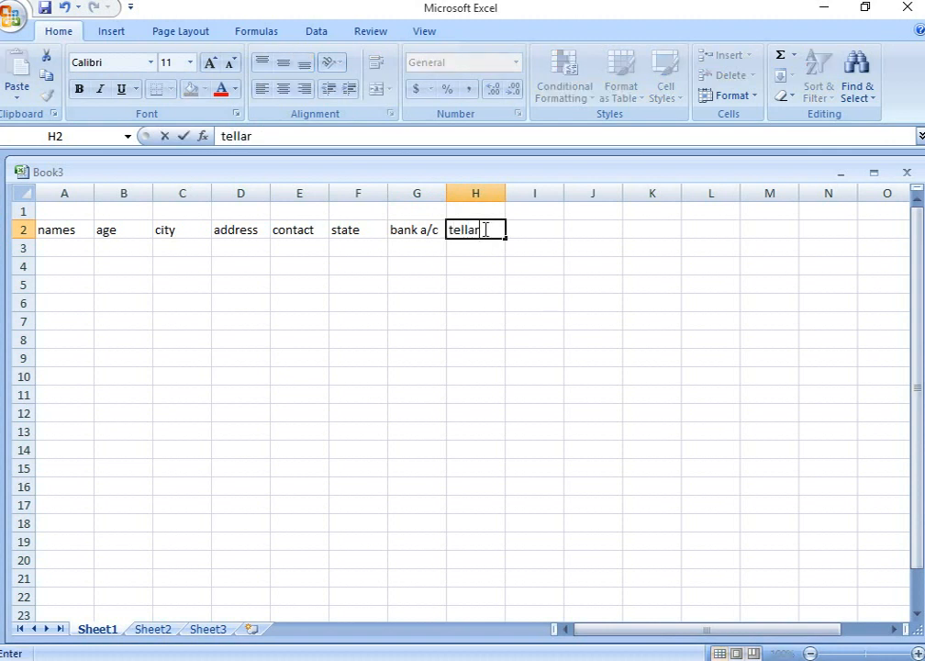
pyautogui.press('BackSpace')
pyautogui.press('BackSpace')
pyautogui.write('er')
# - Cut the heading row A2:H2 and paste it into row 6 starting at cell A6
pyautogui.click(67, 228)
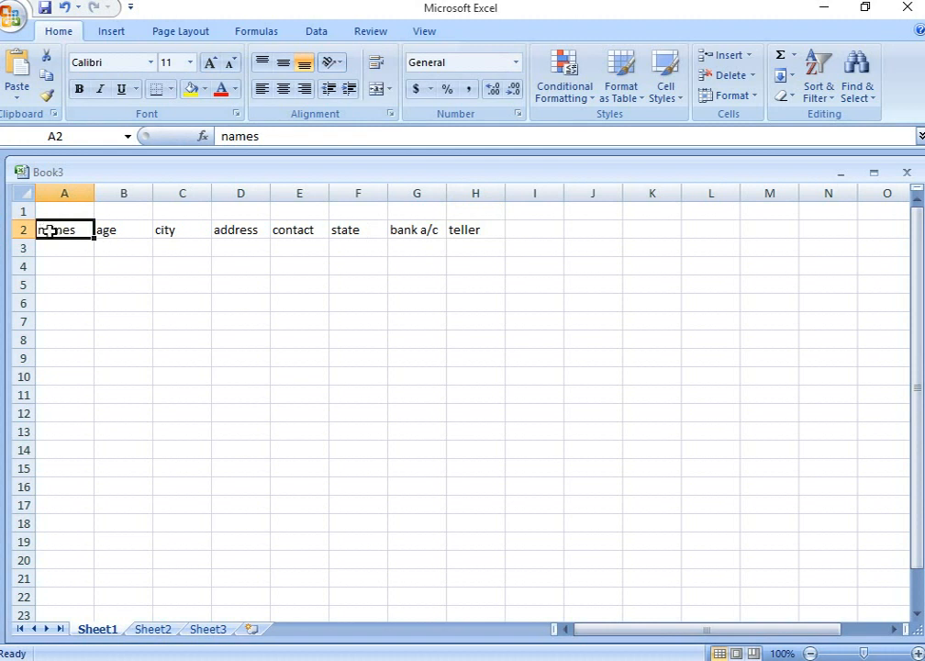
pyautogui.moveTo(46, 221); pyautogui.dragTo(490, 229)
pyautogui.rightClick(492, 231)
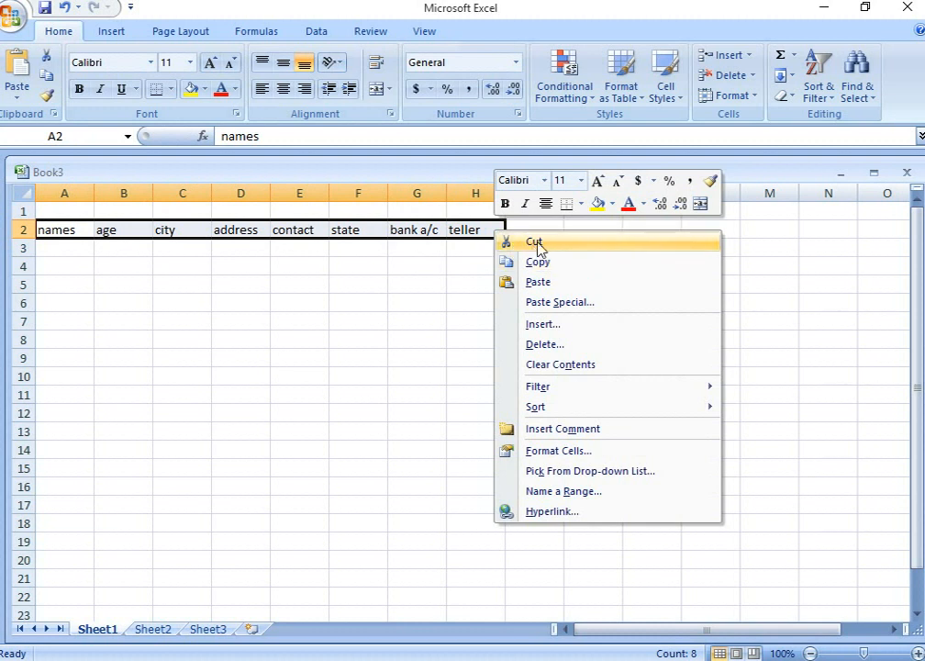
pyautogui.click(538, 245)
pyautogui.click(76, 304)
pyautogui.rightClick(79, 305)
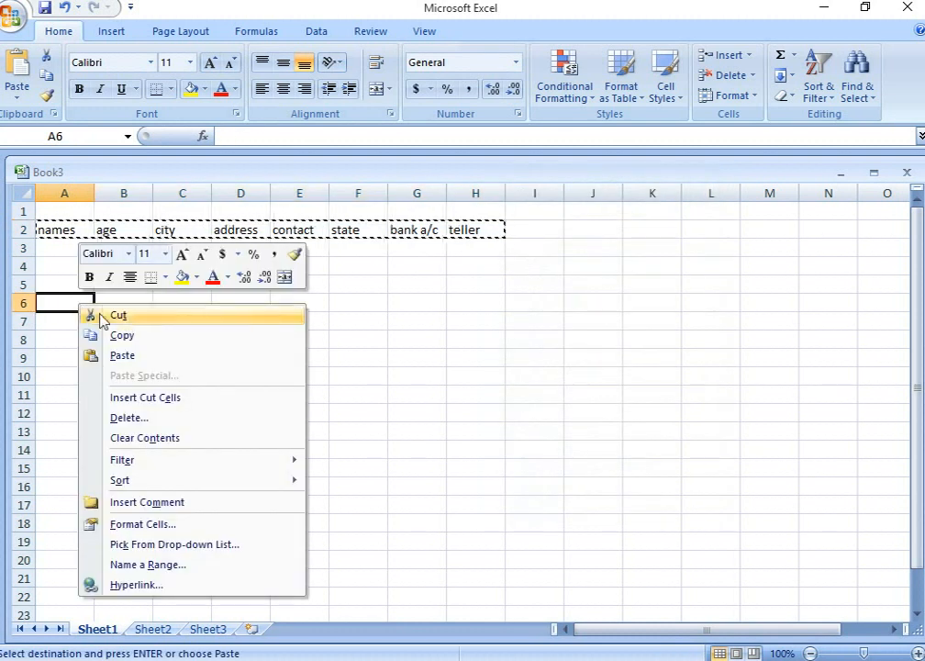
pyautogui.click(126, 357)
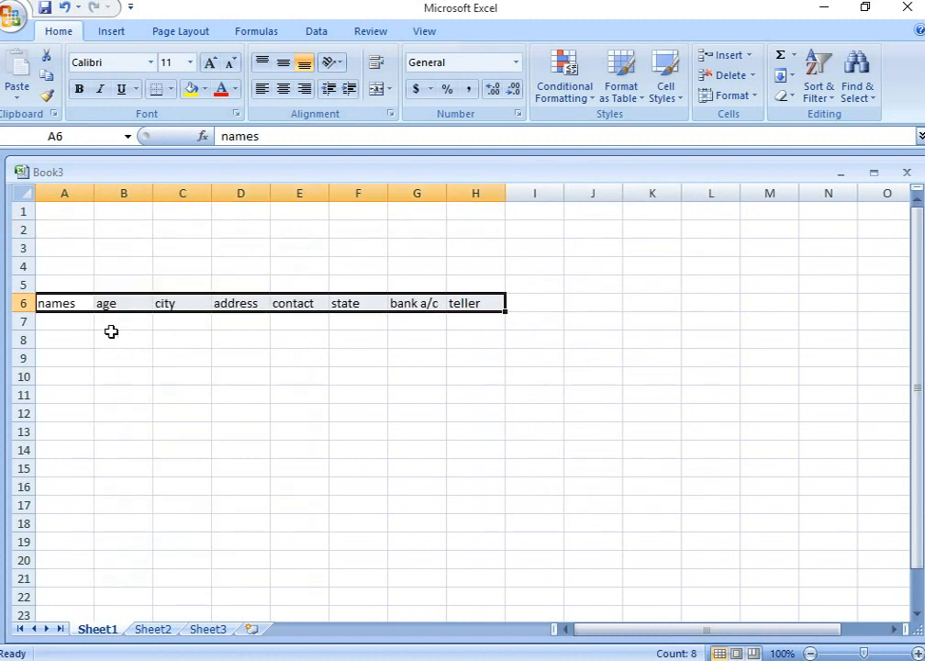
# - Cut the headings from row 6 and paste them into row 1 starting at cell A1
pyautogui.rightClick(74, 303)
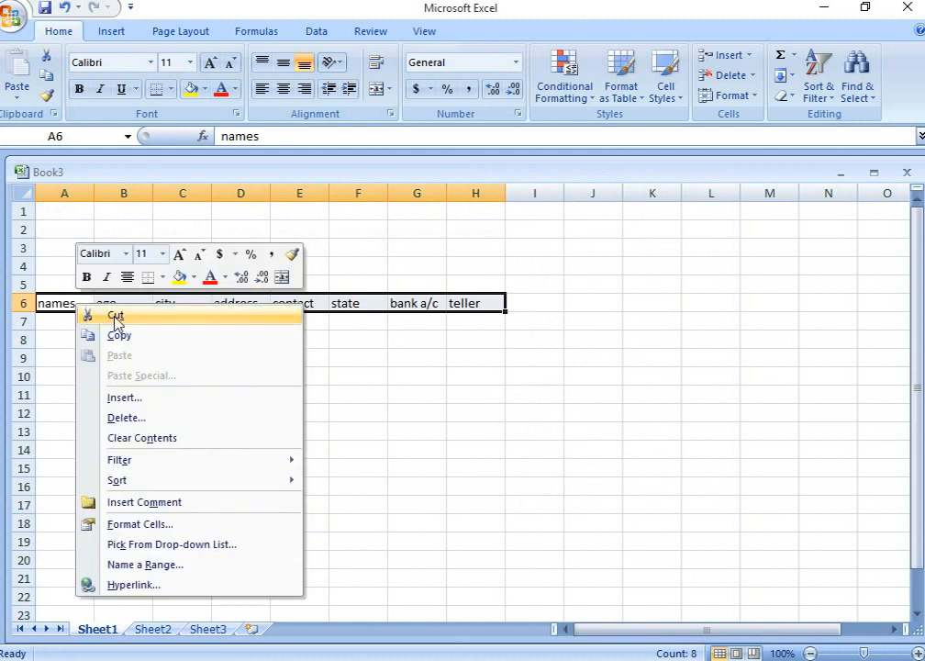
pyautogui.click(115, 317)
pyautogui.click(73, 211)
pyautogui.rightClick(72, 212)
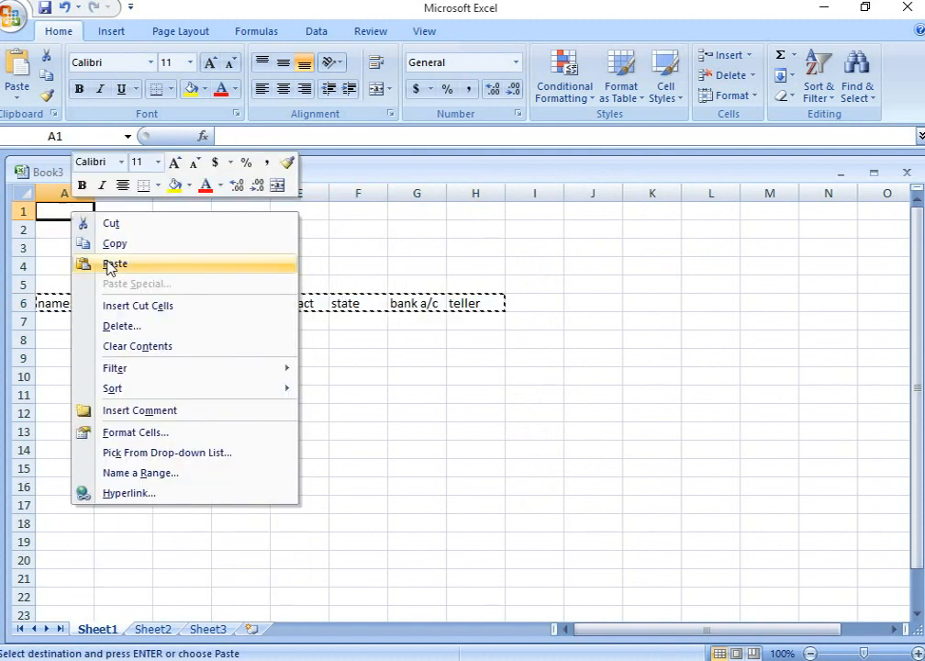
pyautogui.click(109, 267)
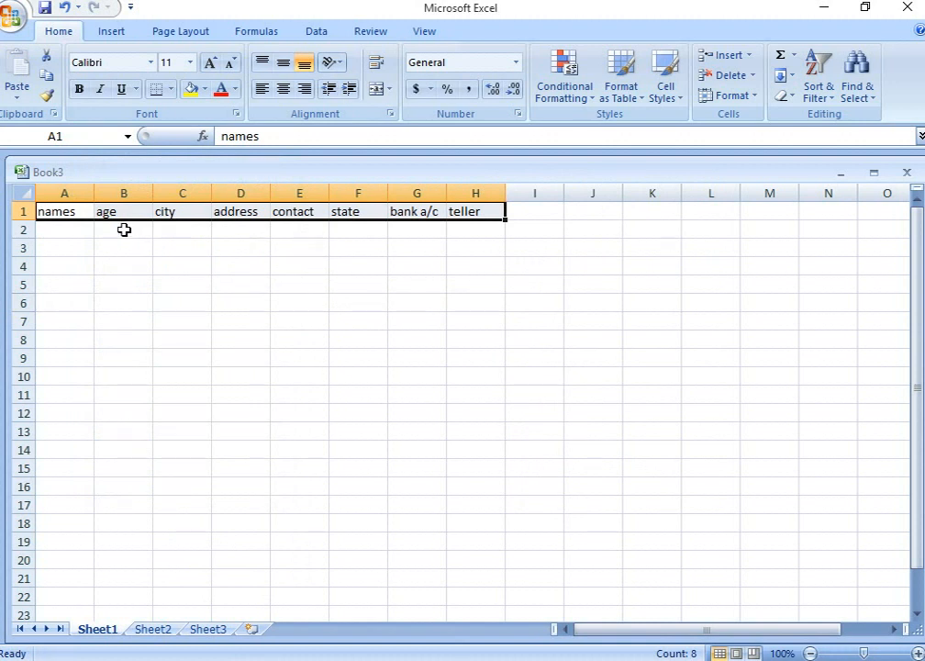
# - Widen columns A to E, G and H so the table spreads across the visible sheet
pyautogui.moveTo(94, 194); pyautogui.dragTo(160, 198)
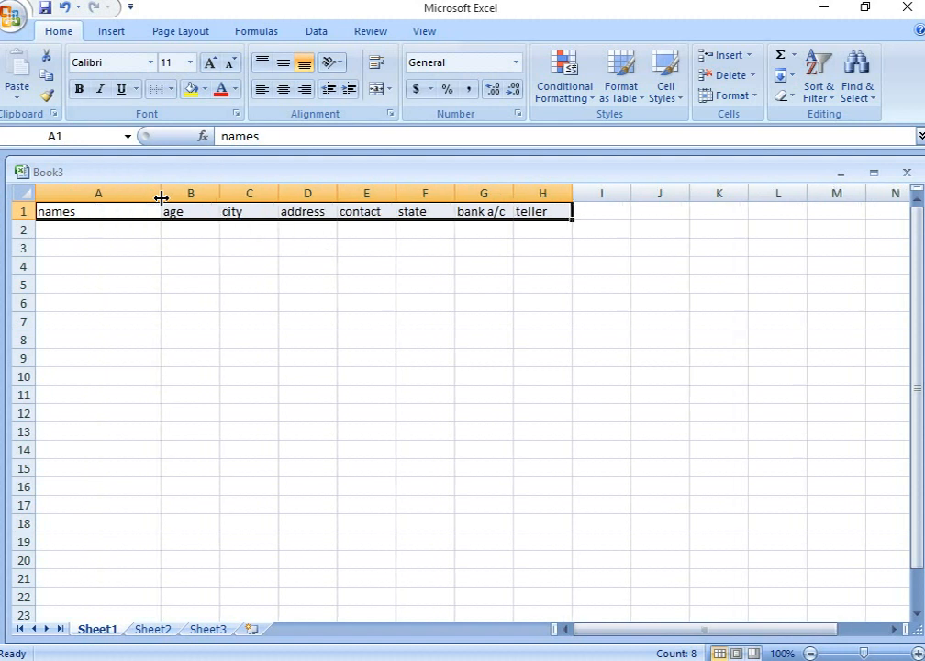
pyautogui.moveTo(219, 196); pyautogui.dragTo(297, 187)
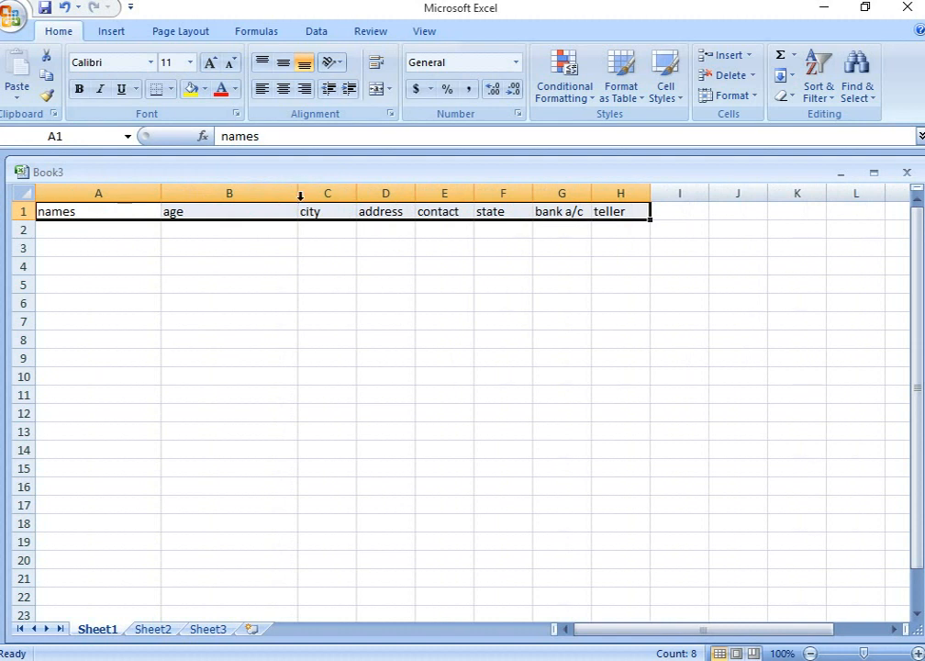
pyautogui.moveTo(356, 193); pyautogui.dragTo(425, 195)
pyautogui.moveTo(483, 195); pyautogui.dragTo(534, 195)
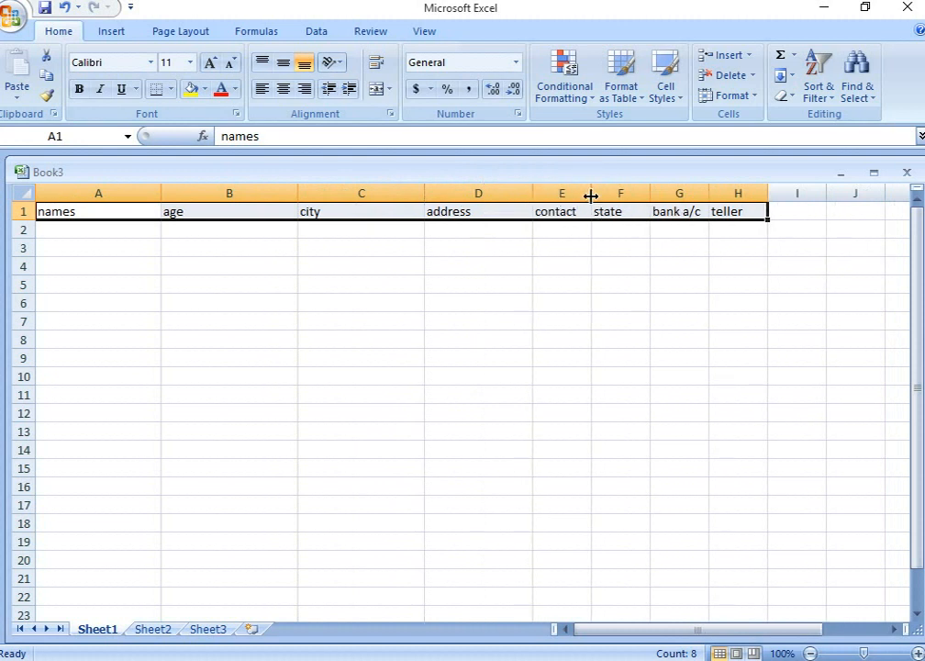
pyautogui.moveTo(591, 196); pyautogui.dragTo(651, 194)
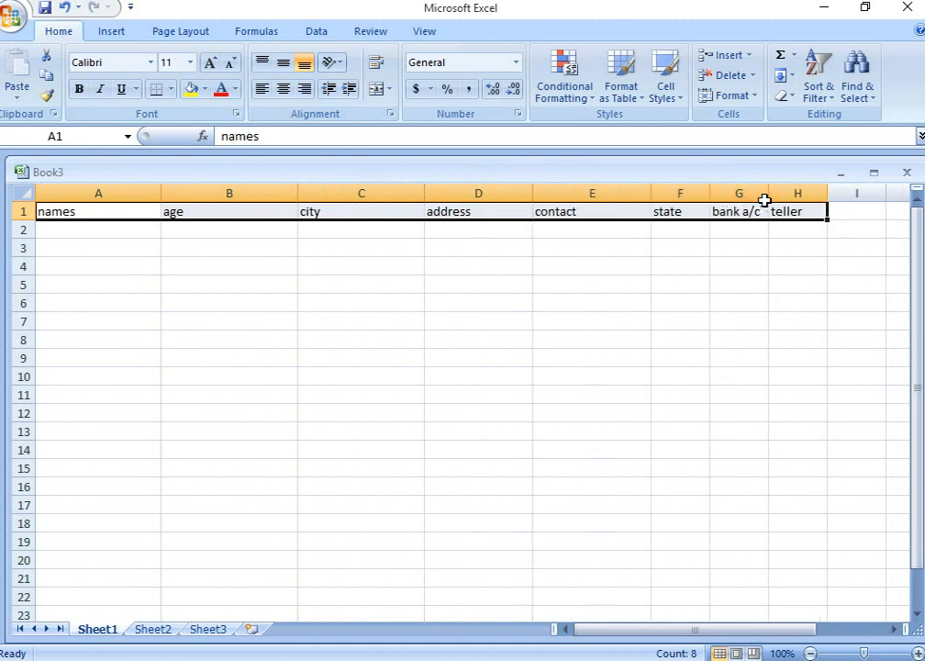
pyautogui.moveTo(768, 197); pyautogui.dragTo(810, 197)
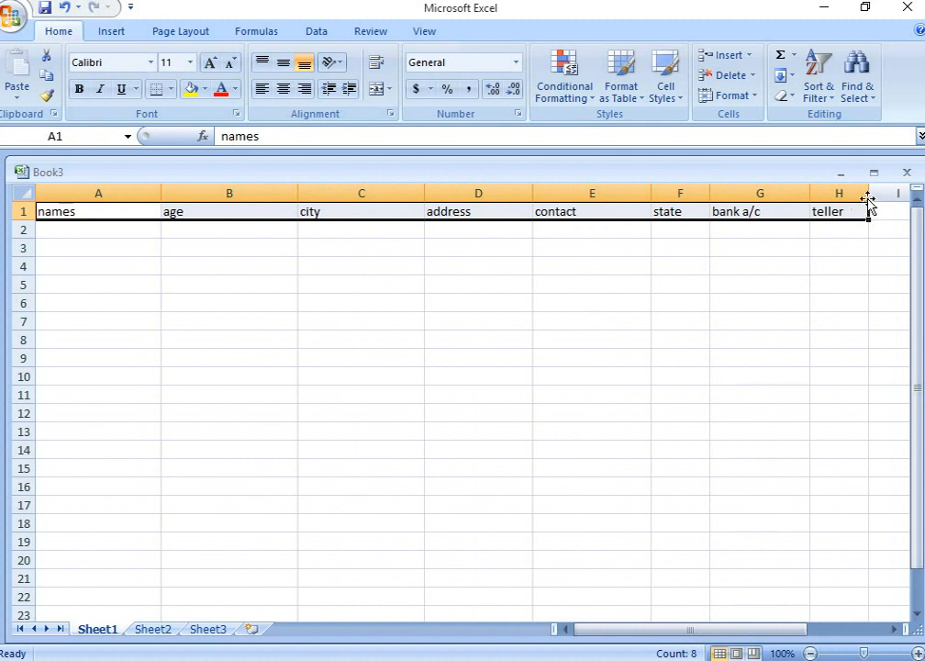
pyautogui.moveTo(869, 199); pyautogui.dragTo(904, 194)
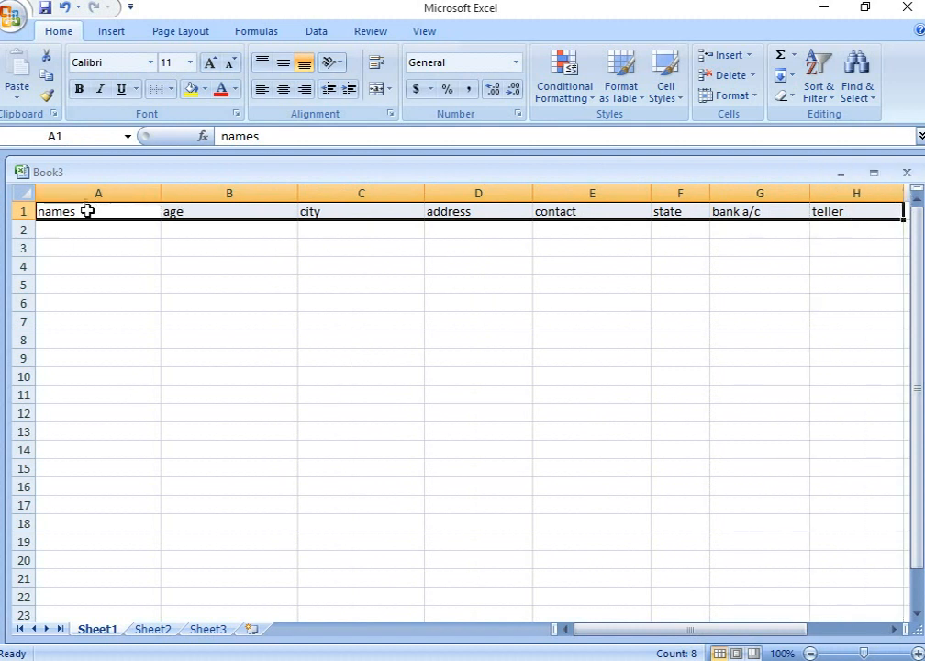
# - Capitalise the first letter of the heading in cell A1 so it reads Names
pyautogui.doubleClick(39, 211)
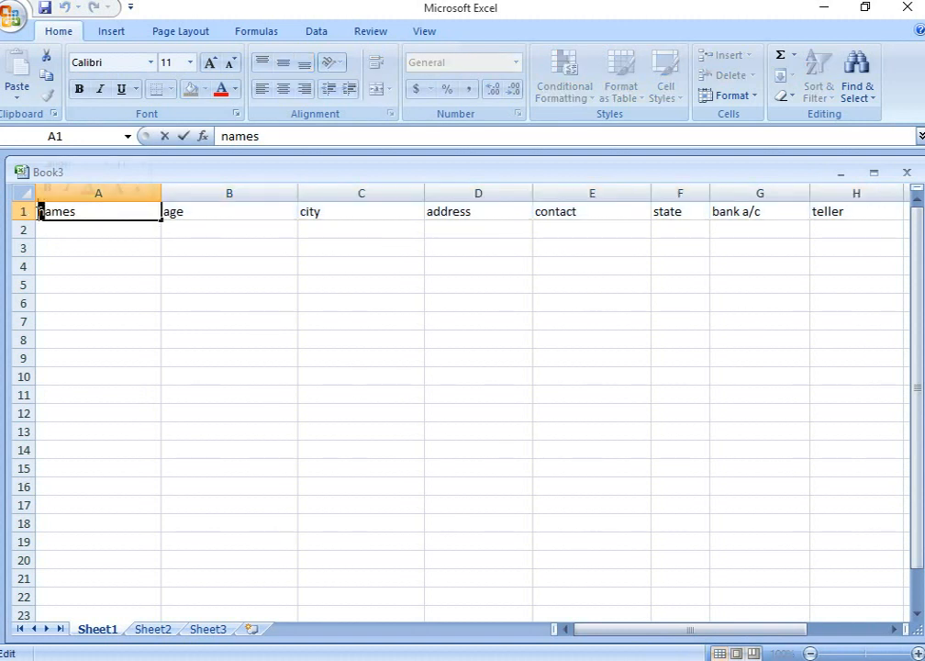
pyautogui.press('Delete')
pyautogui.write('N')
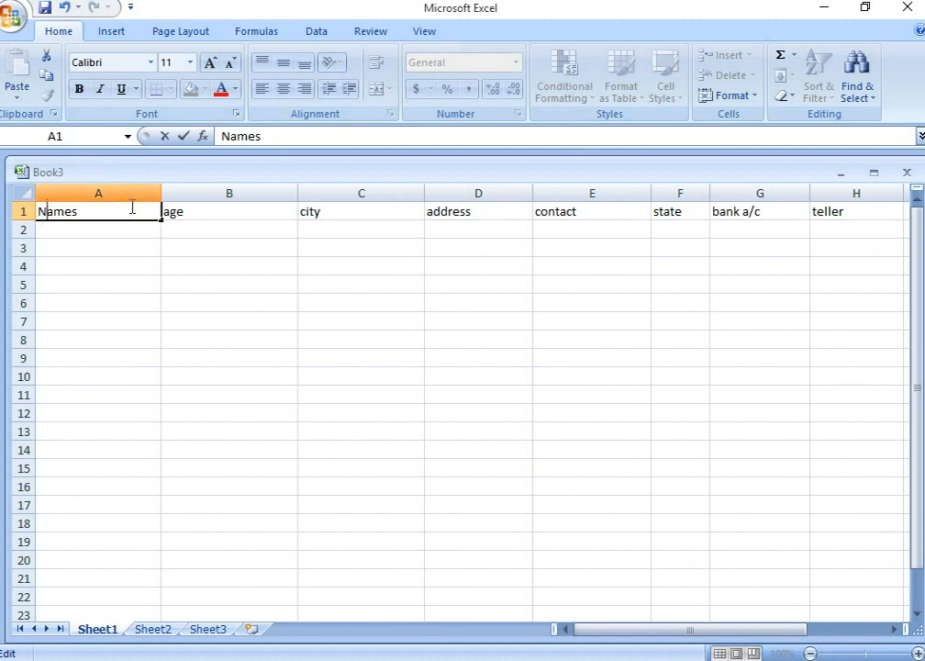
# - Enter the first person's full name in cell A2 and the second person's first name in cell A3
pyautogui.click(77, 232)
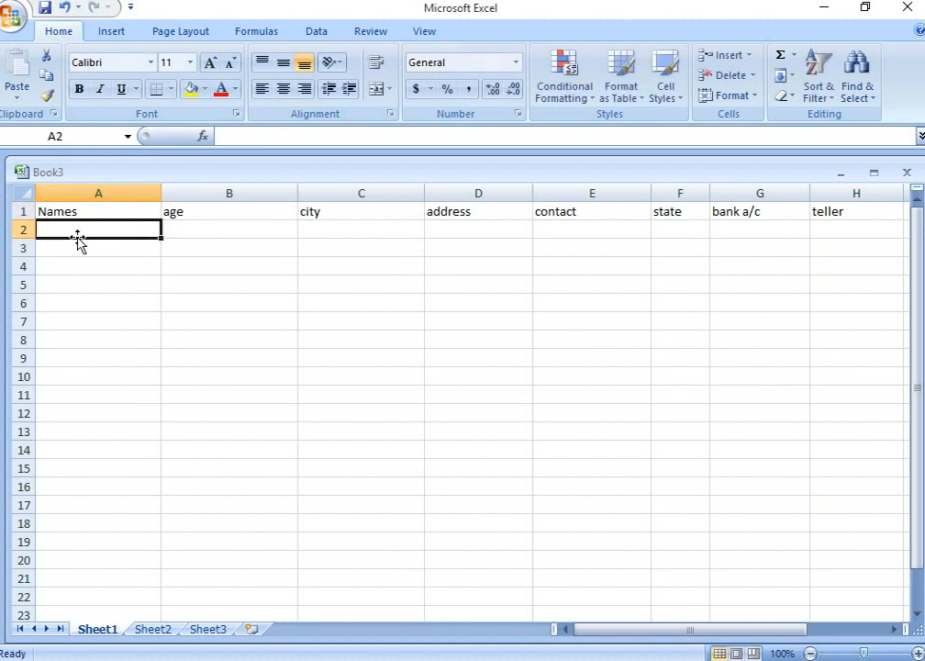
pyautogui.write('FORE')
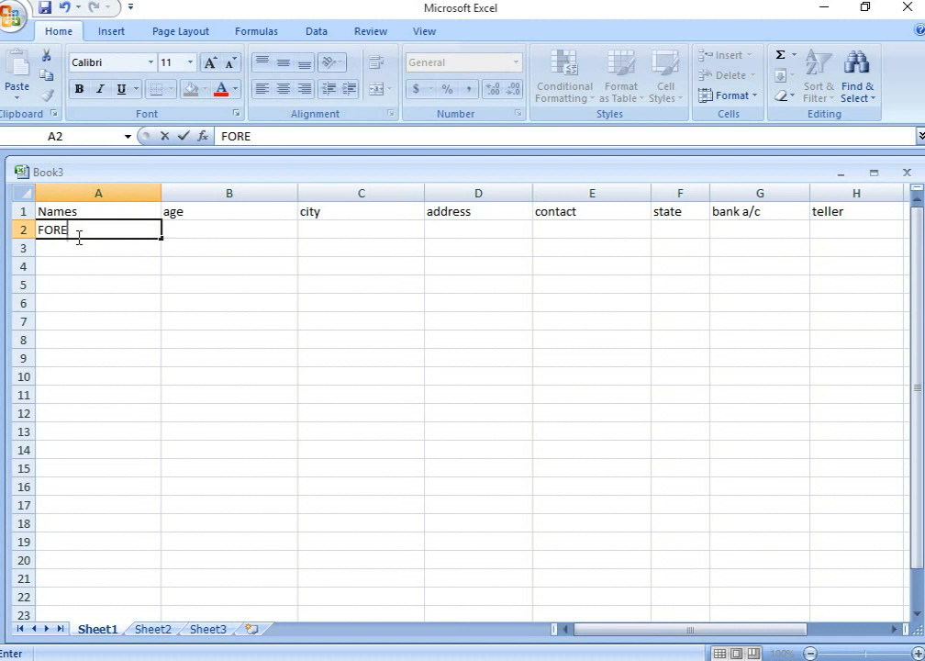
pyautogui.write(' DAVIS')
pyautogui.click(70, 243)
pyautogui.write('3')
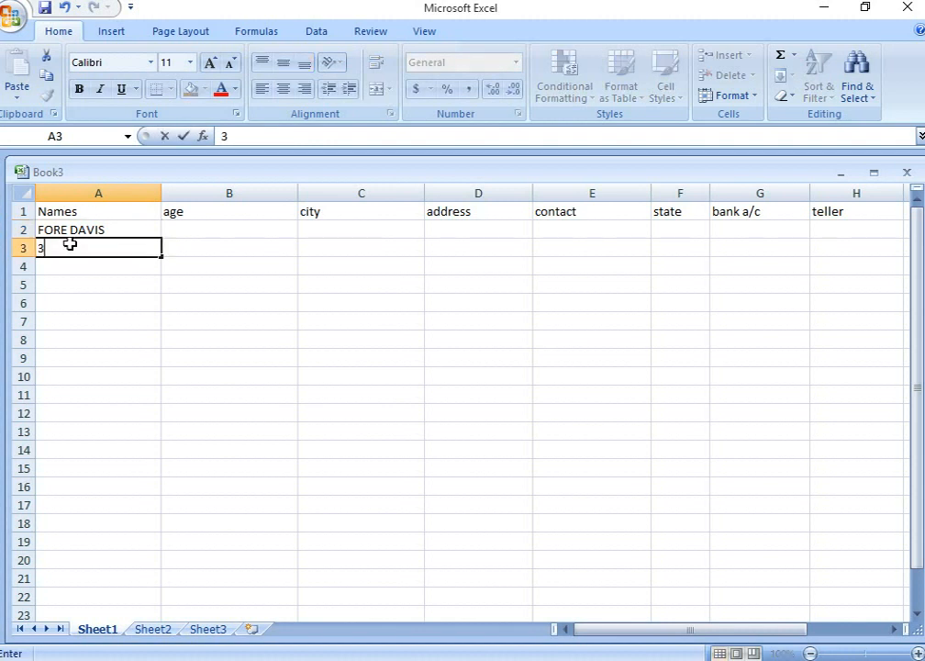
pyautogui.press('BackSpace')
pyautogui.write('GEORGE')
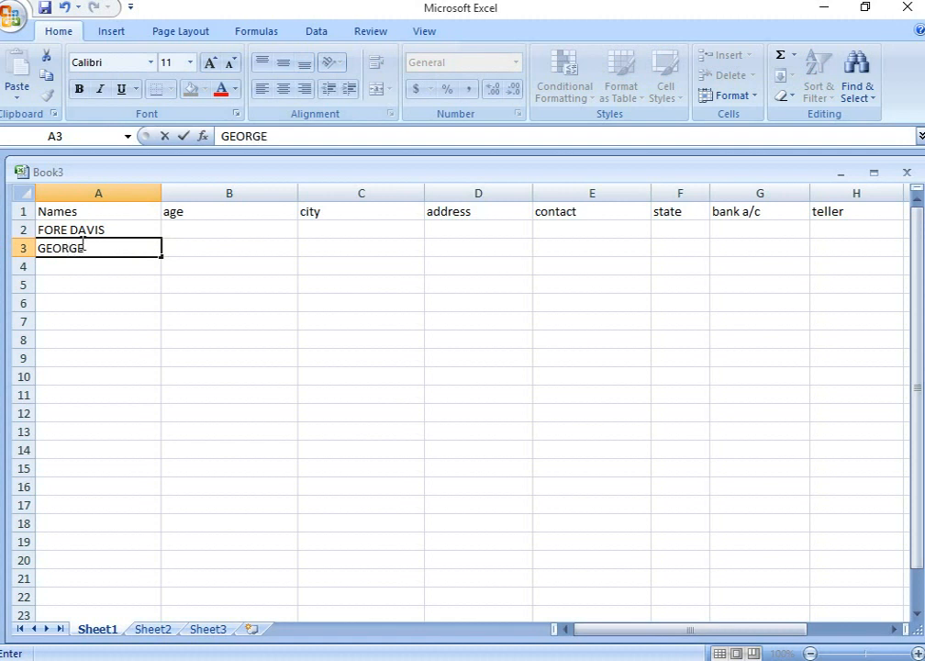
# - Enter the ages 45 in cell B2 and 23 in cell B3
pyautogui.click(163, 229)
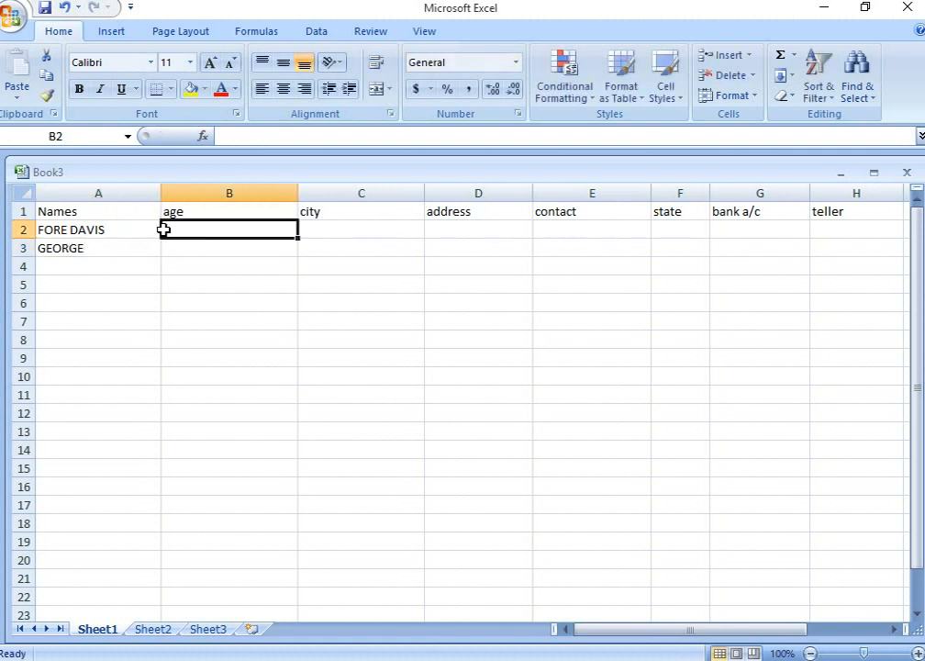
pyautogui.write('45')
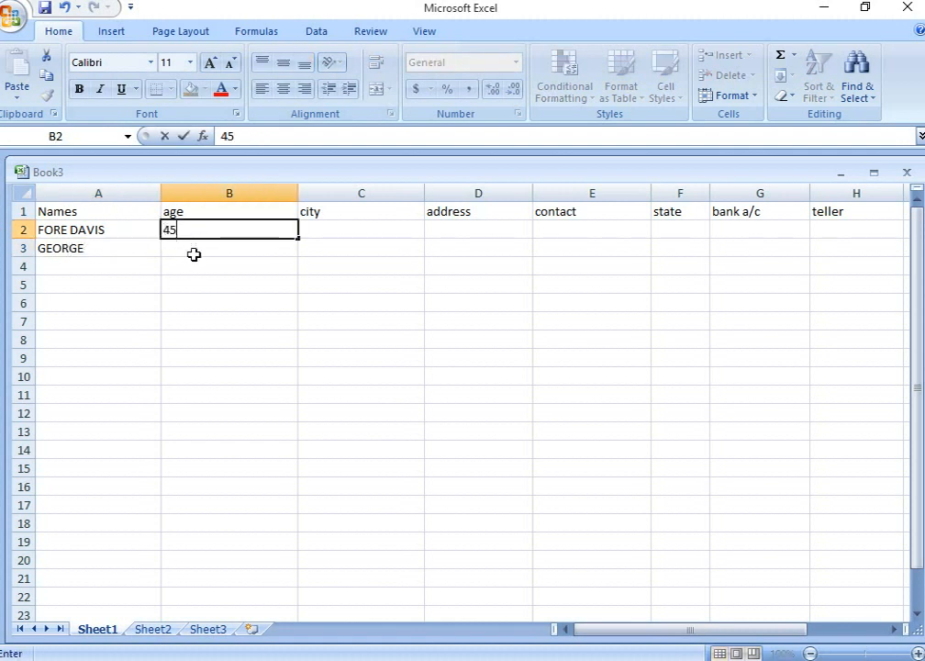
pyautogui.click(196, 248)
pyautogui.write('23')
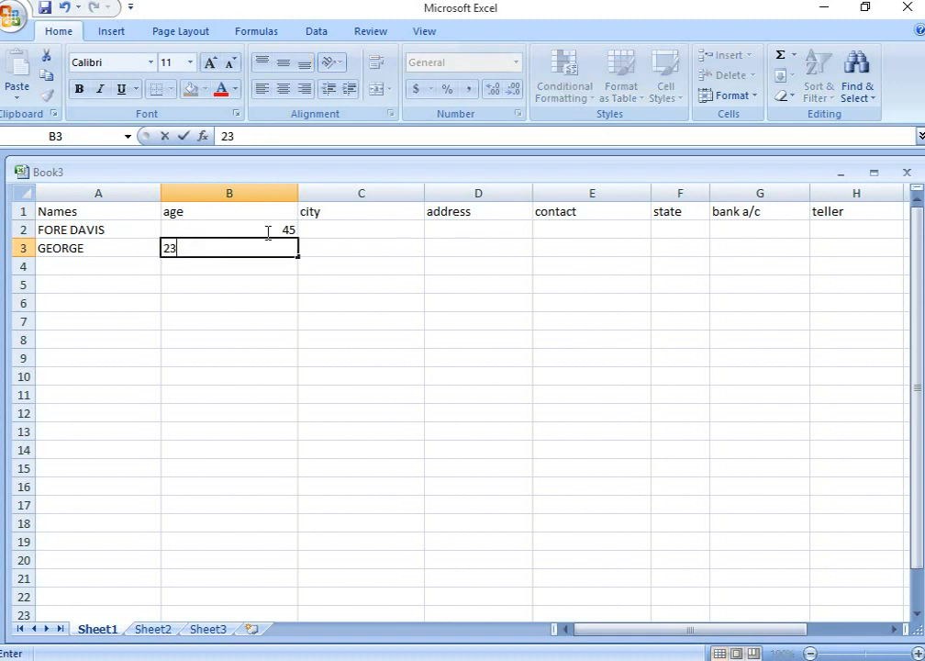
# - Fill the city column with 67 in cell C2 and 50 in cell C3
pyautogui.click(330, 227)
pyautogui.write('67')
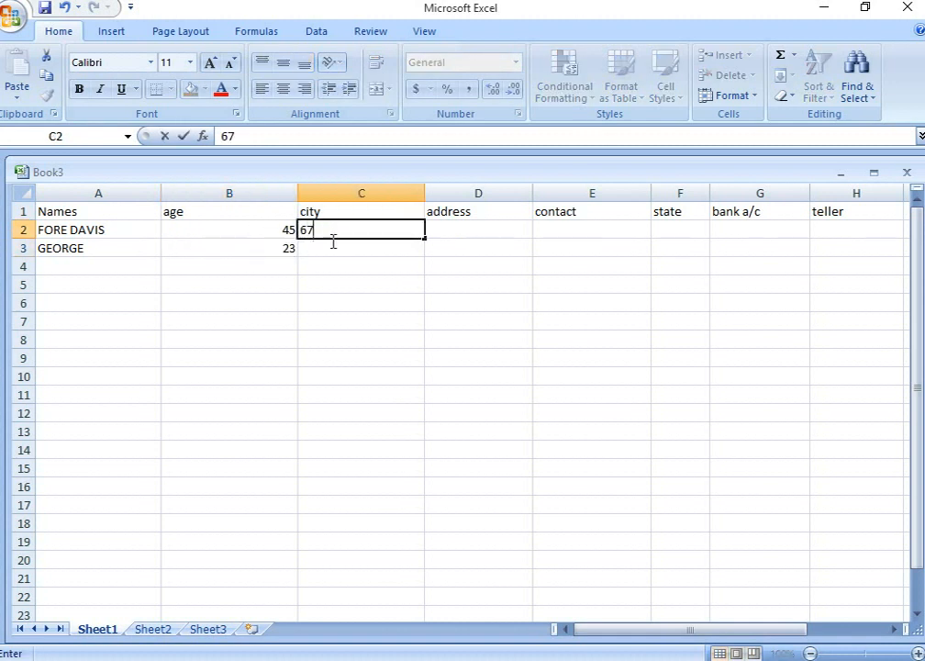
pyautogui.click(328, 249)
pyautogui.write('50')
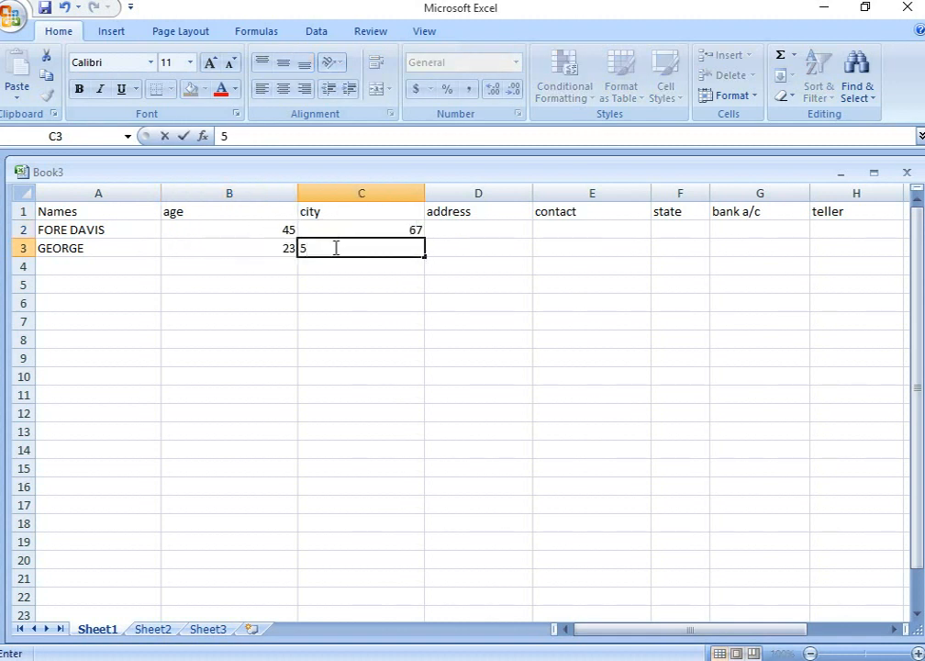
# - Fill the address column with 90 in cell D2 and 34 in cell D3
pyautogui.click(451, 231)
pyautogui.write('0')
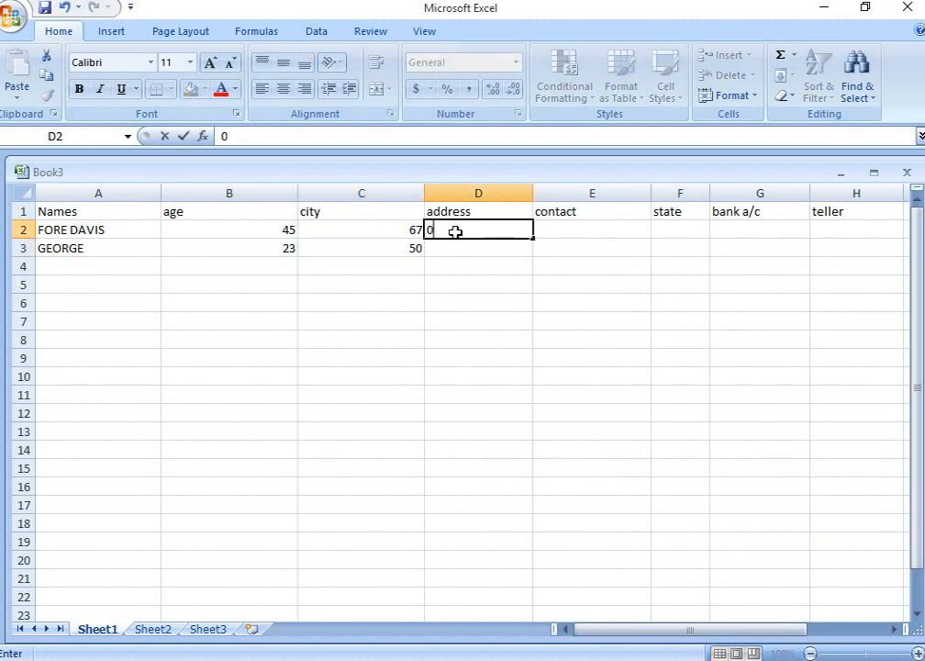
pyautogui.write('90')
pyautogui.click(490, 250)
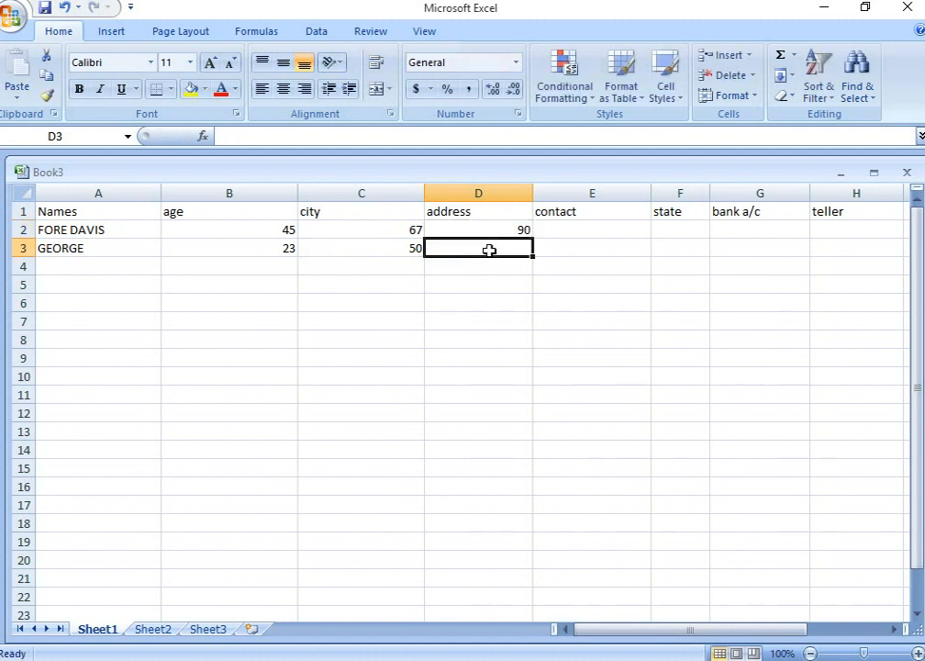
pyautogui.write('34')
# - Enter 127 in the contact column at cell E2
pyautogui.click(575, 229)
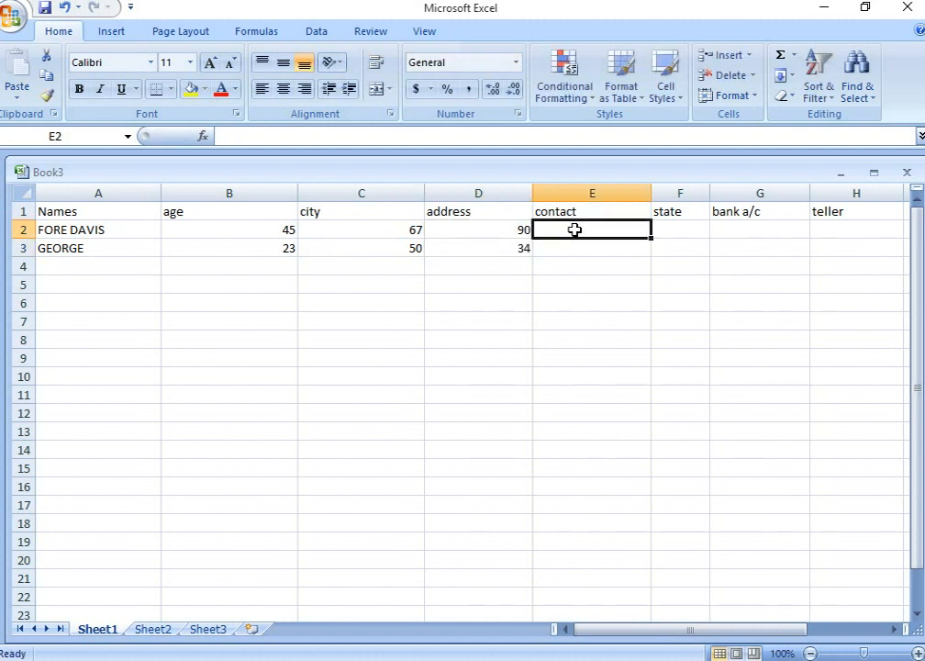
pyautogui.write('12')
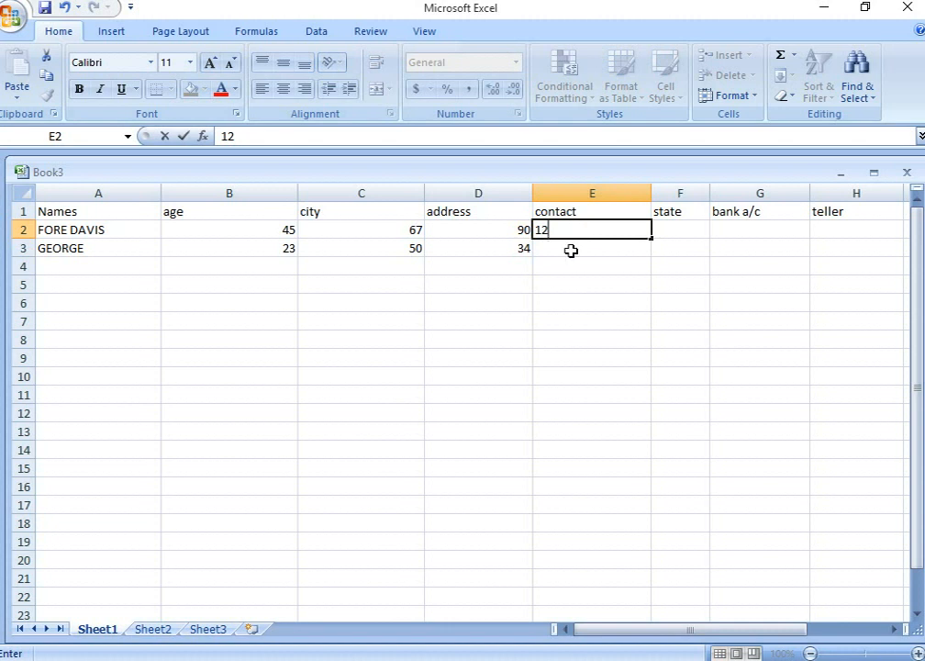
pyautogui.press('BackSpace')
pyautogui.press('BackSpace')
pyautogui.write('127')
pyautogui.press('Return')
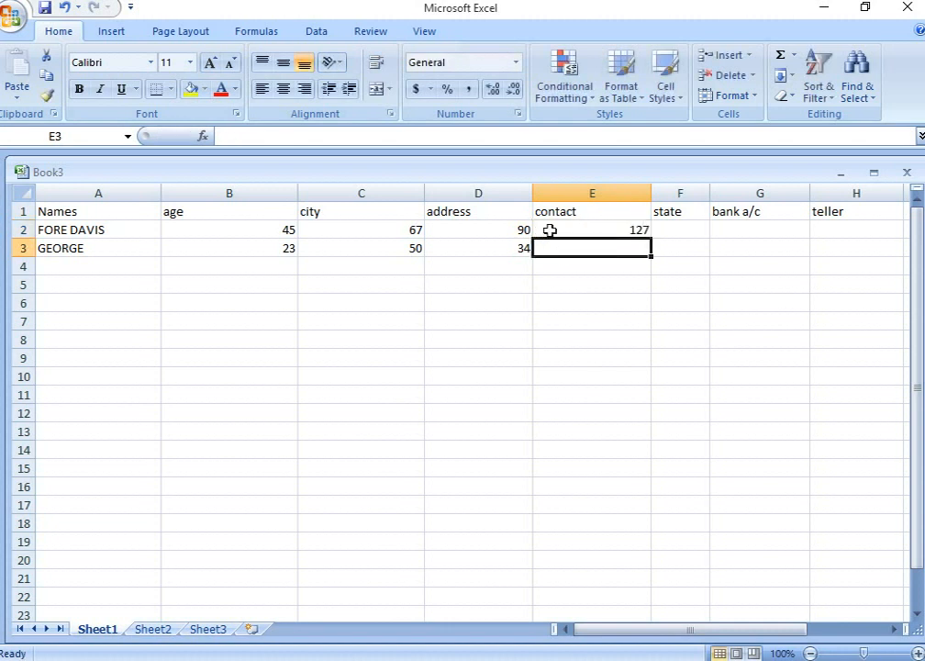
# - Edit the contact value in cell E2 to 27 and enter 34 in cell E3
pyautogui.click(645, 233)
pyautogui.doubleClick(639, 230)
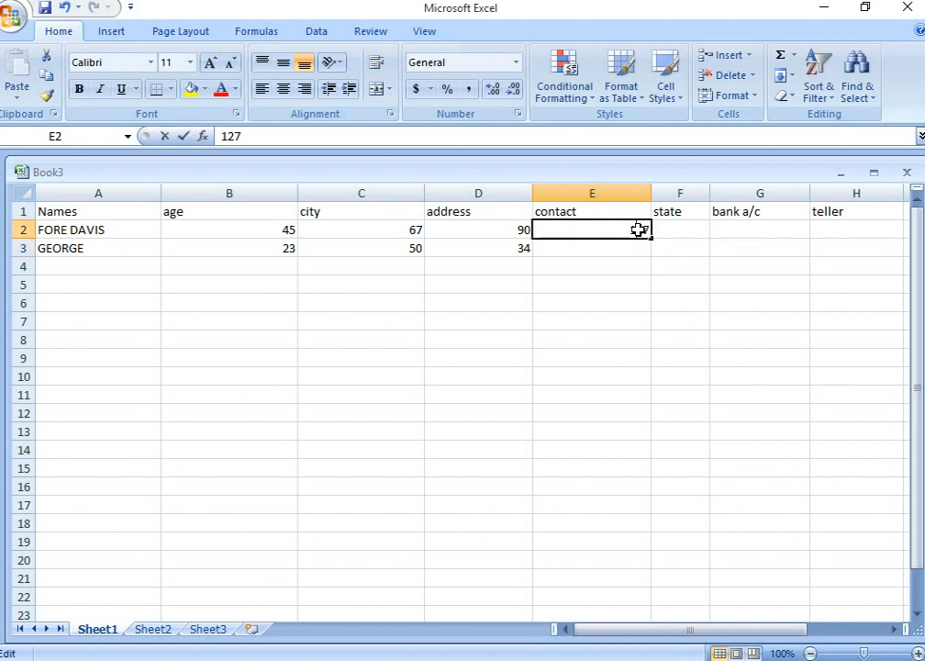
pyautogui.press('BackSpace')
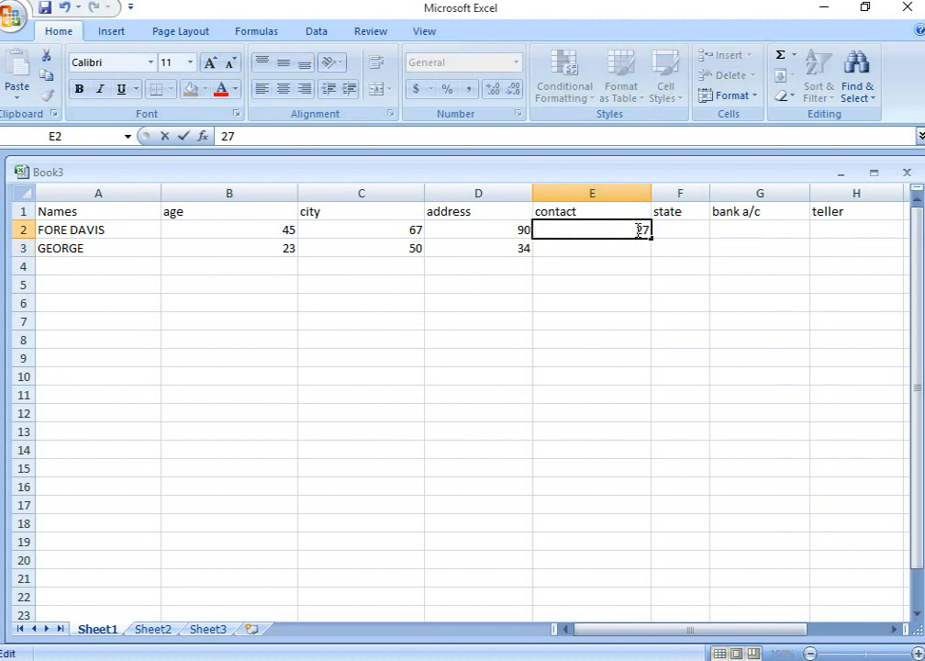
pyautogui.click(603, 249)
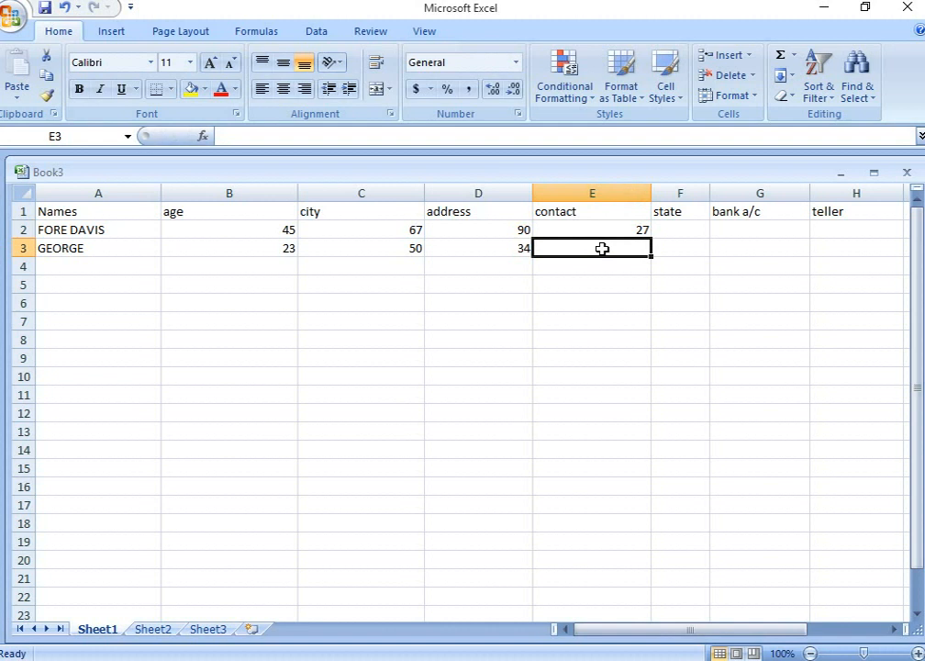
pyautogui.write('34')
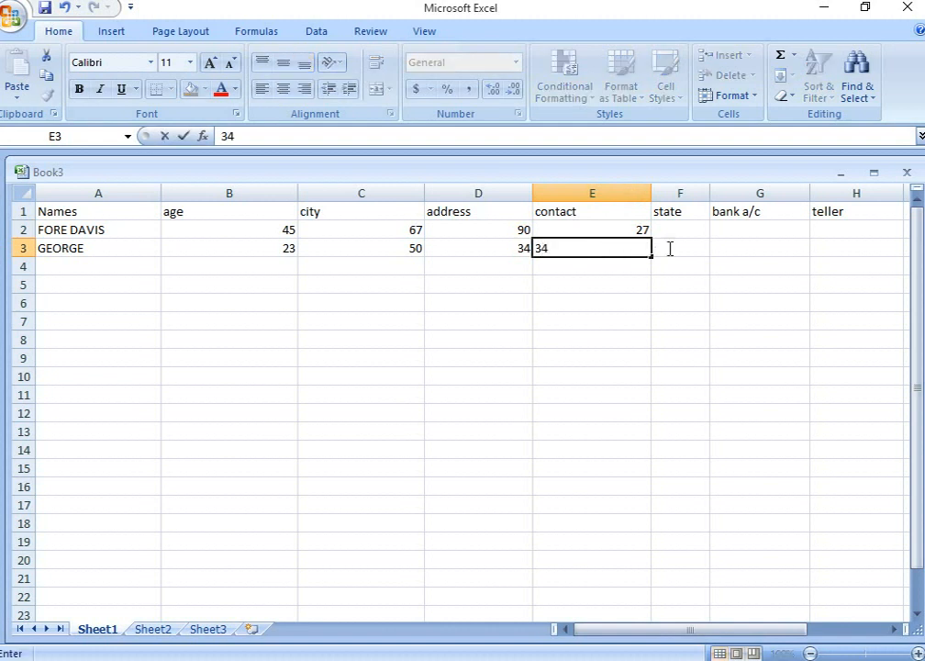
pyautogui.click(678, 229)
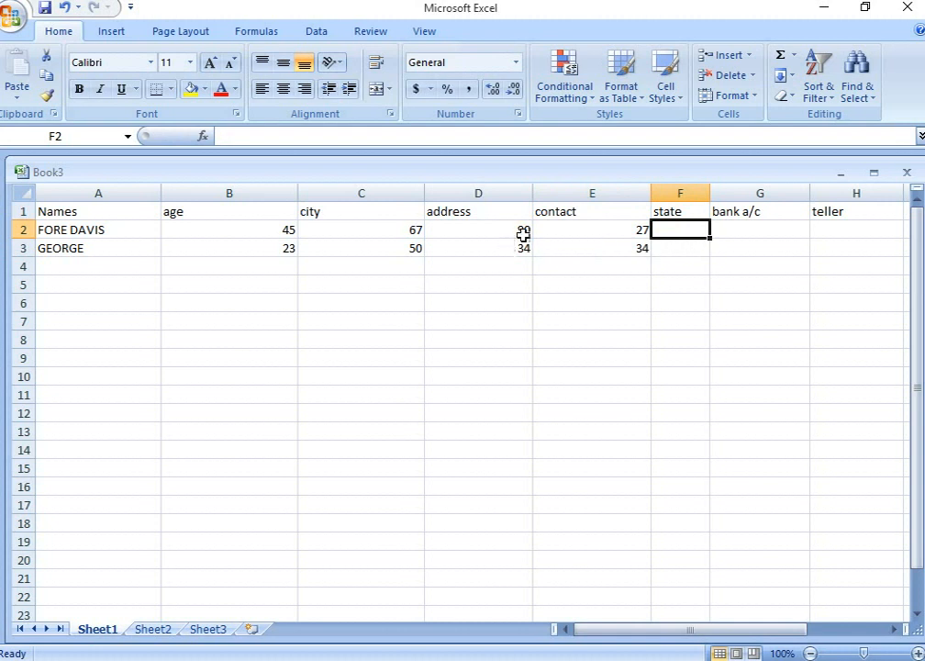
# - Add WEST in front of both city values so C2 reads WEST67 and C3 reads WEST50
pyautogui.click(402, 230)
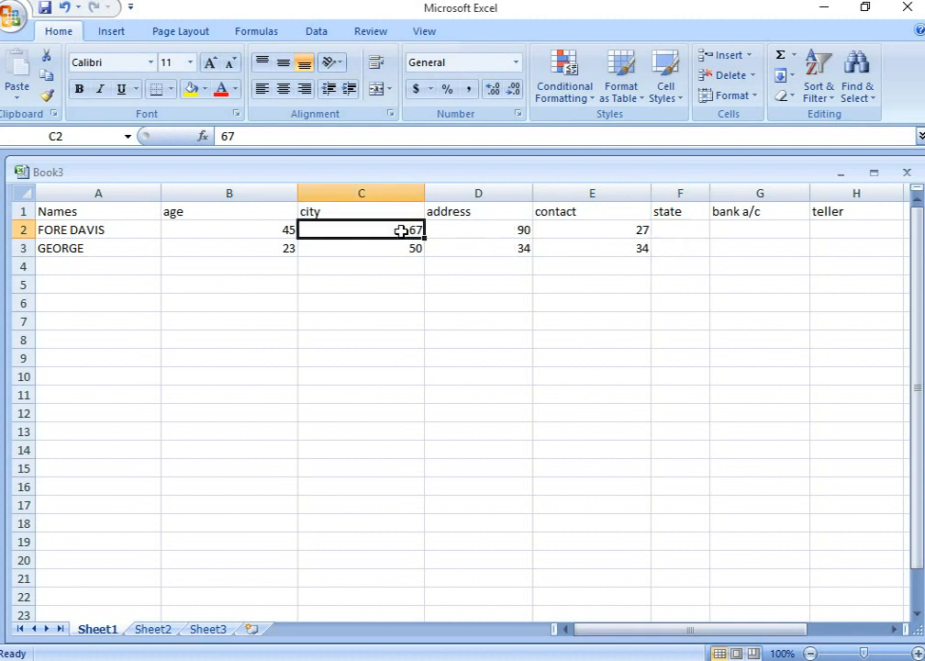
pyautogui.doubleClick(402, 231)
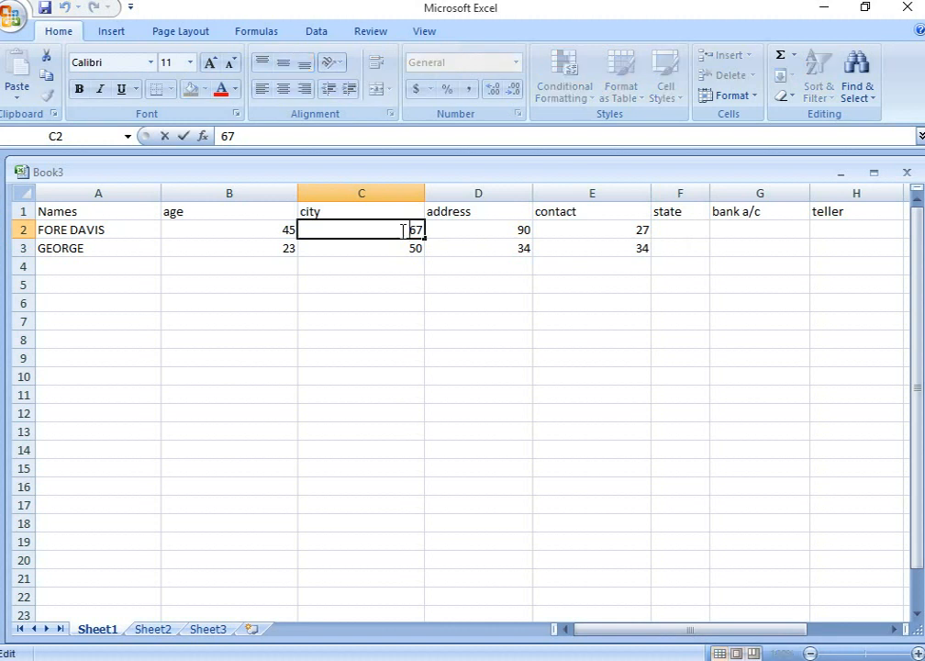
pyautogui.write('WEST')
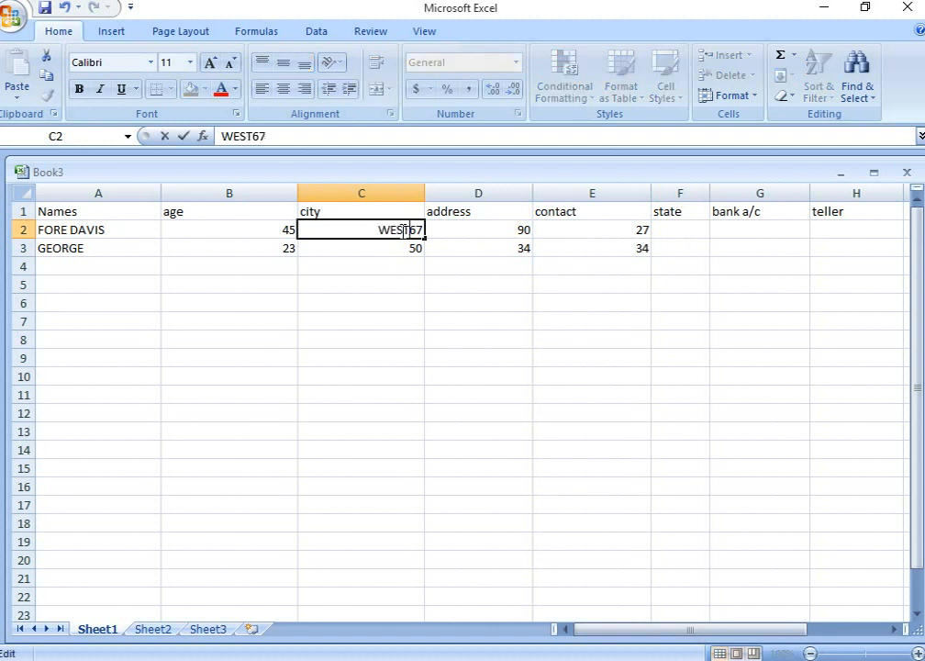
pyautogui.click(394, 243)
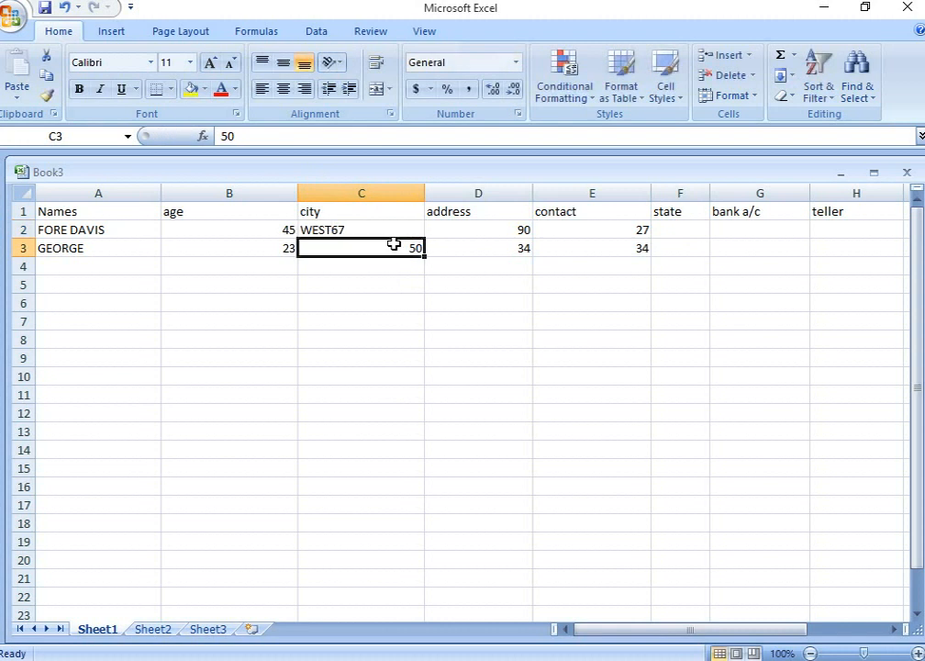
pyautogui.doubleClick(394, 243)
pyautogui.write('WE')
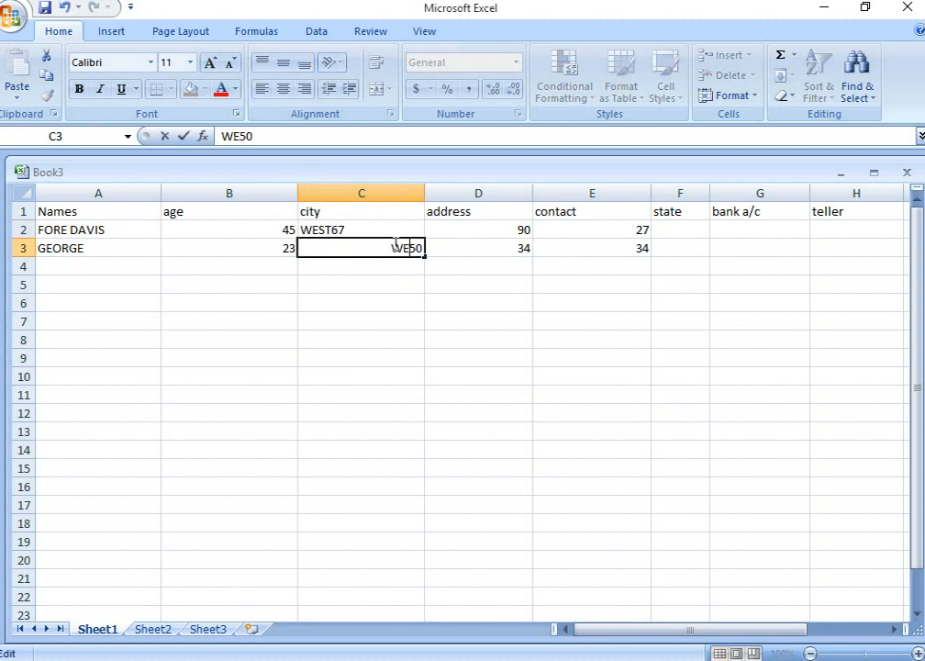
pyautogui.write('ST')
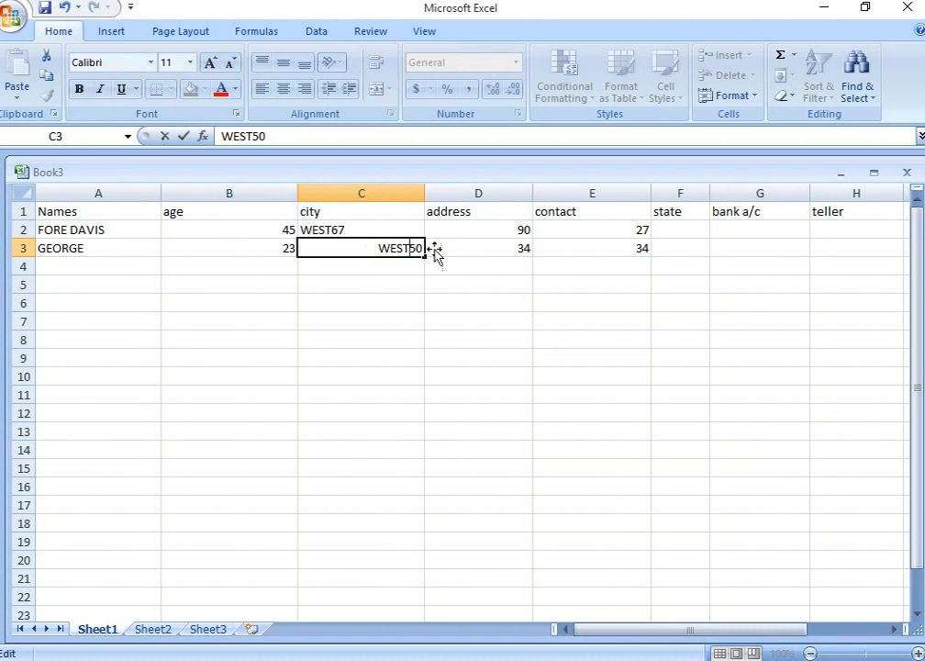
pyautogui.click(480, 233)
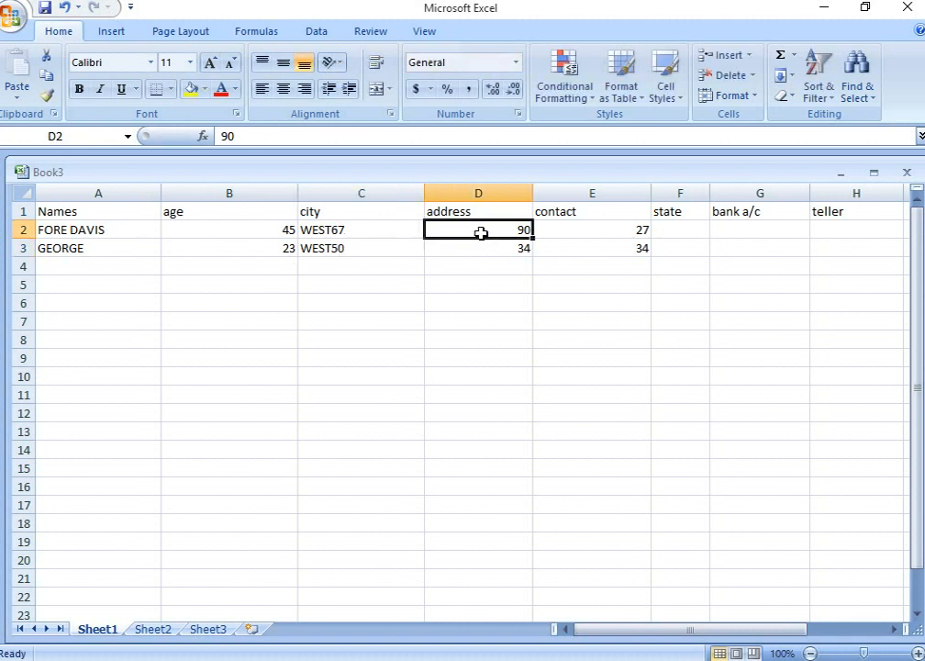
# - Replace the contact values in cells E2 and E3 with each person's nine-digit contact number
pyautogui.click(620, 226)
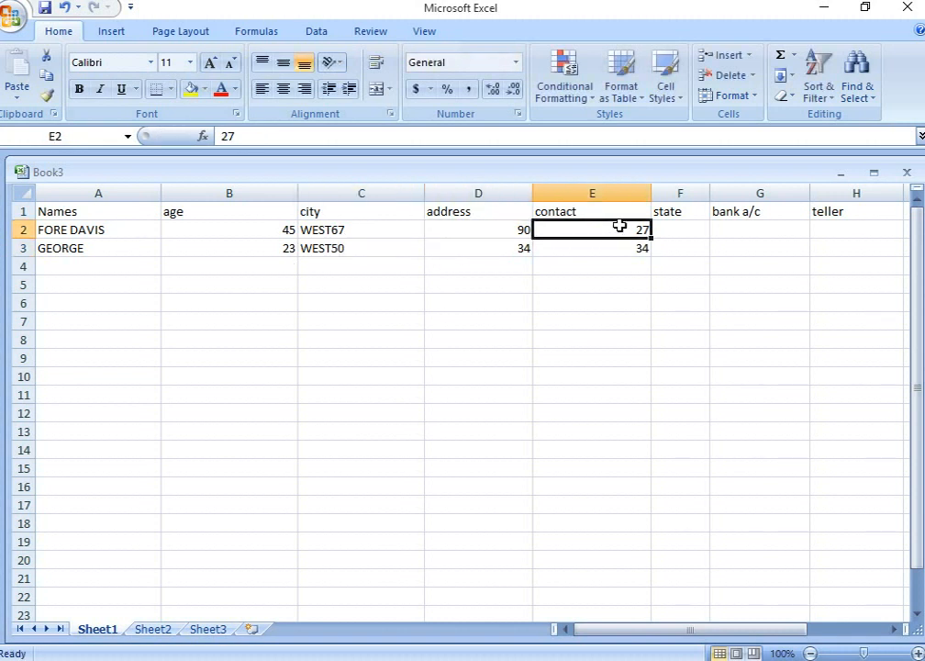
pyautogui.write('566477444')
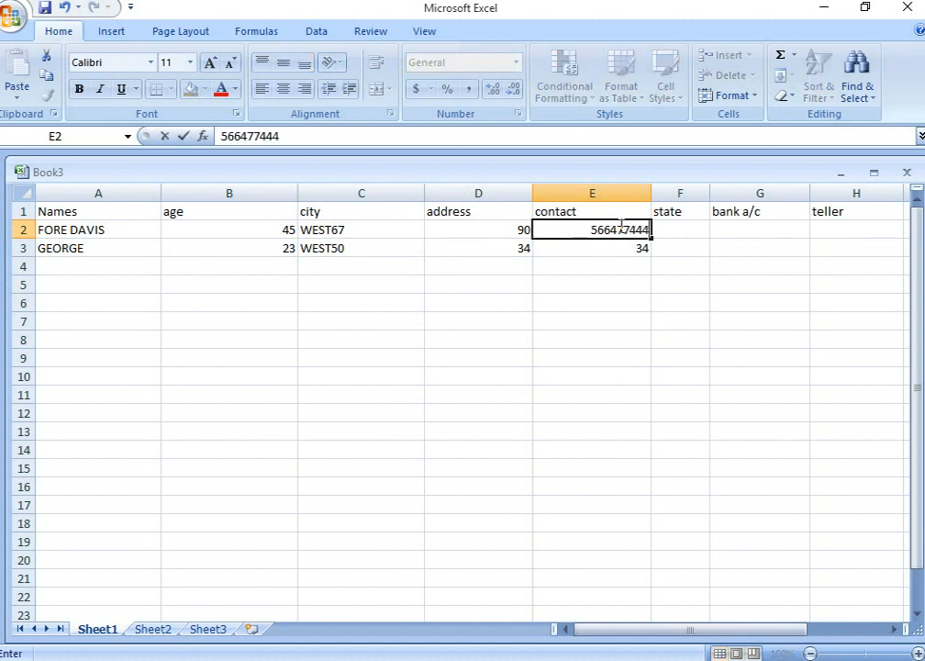
pyautogui.click(624, 250)
pyautogui.write('6')
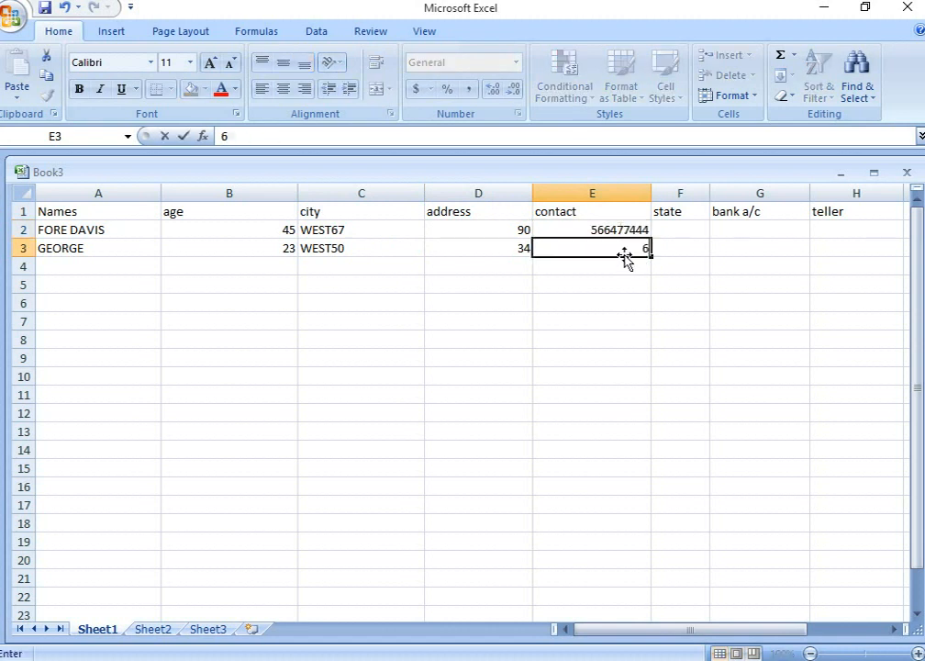
pyautogui.write('77588555')
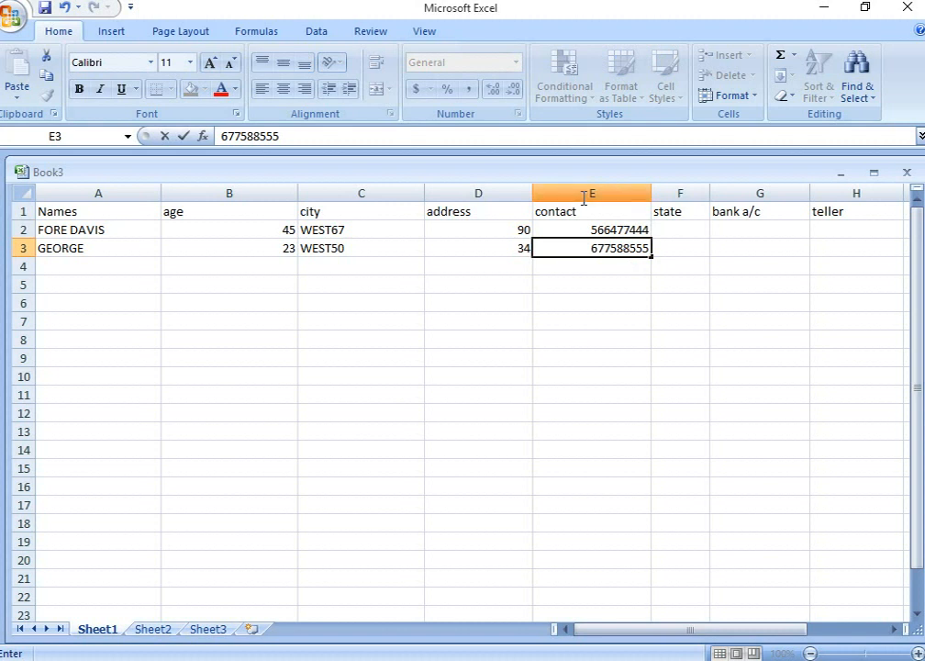
# - Replace the value in cell D2 with the first person's street address
pyautogui.click(522, 231)
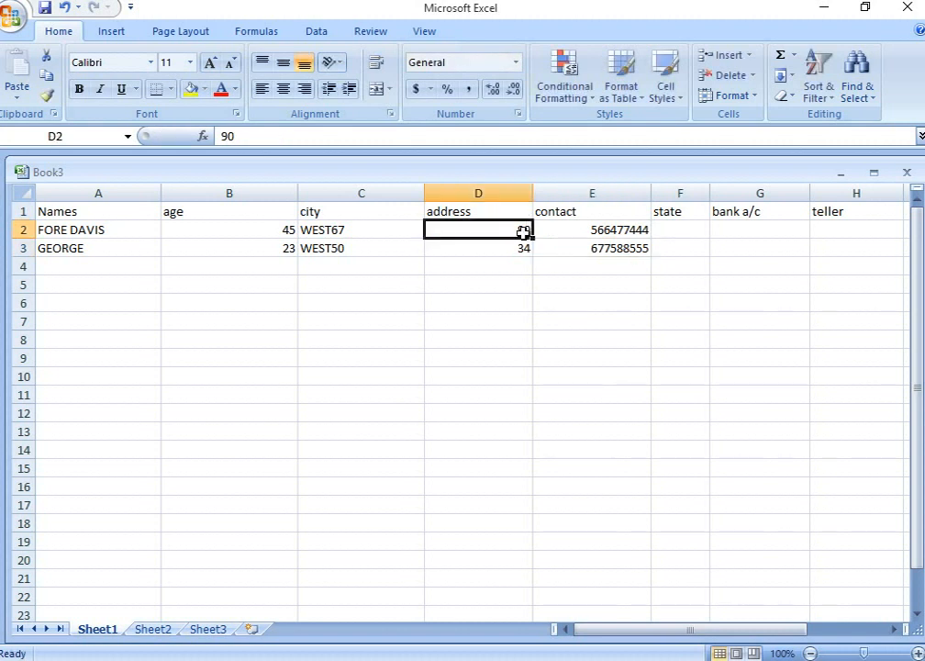
pyautogui.write('STREEY')
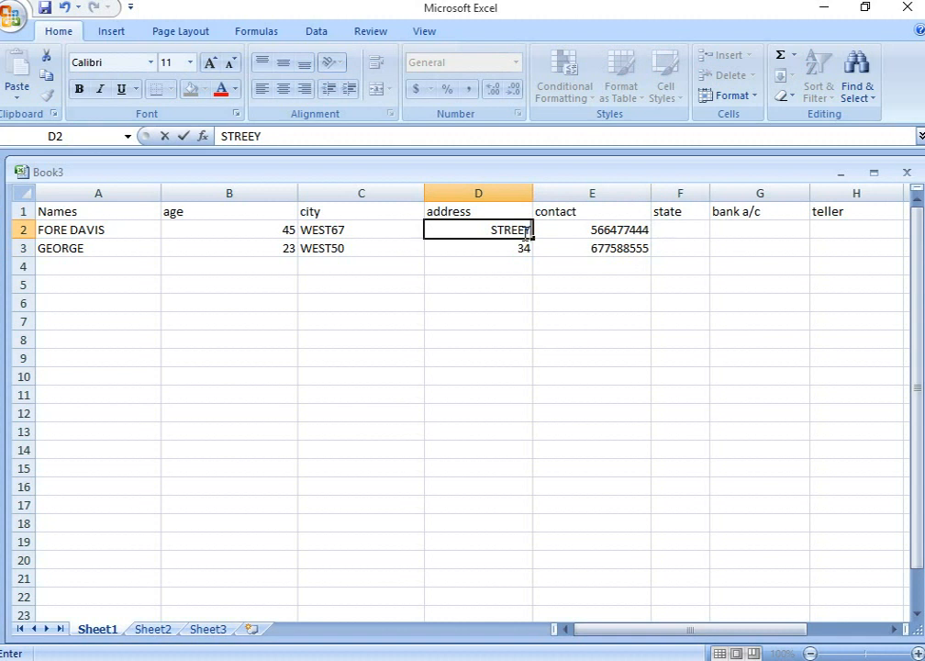
pyautogui.press('BackSpace')
pyautogui.write('R 4')
pyautogui.click(498, 248)
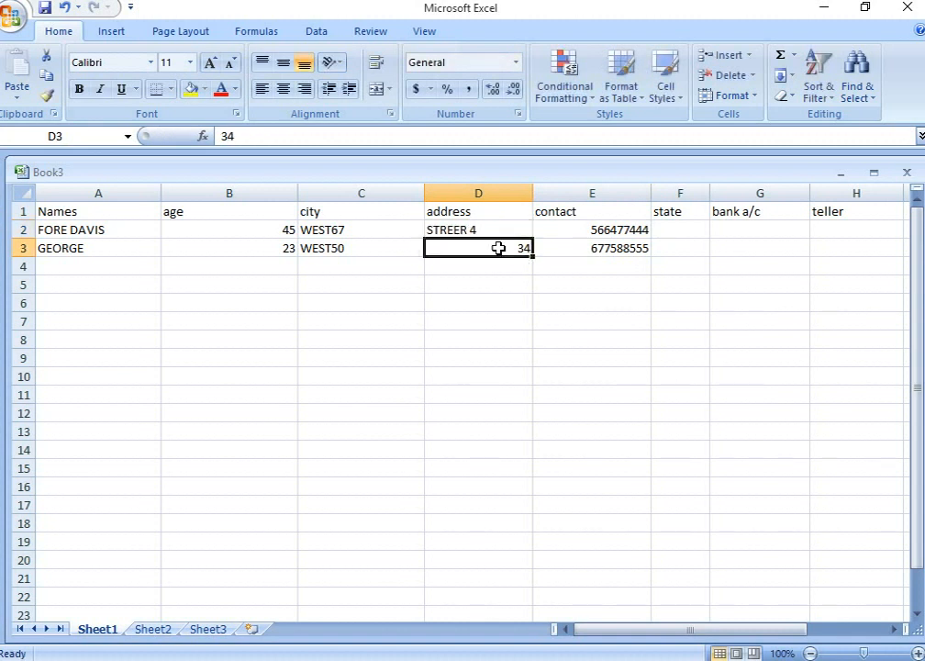
# - Replace the value in cell D3 with the second person's street address
pyautogui.write('WEST')
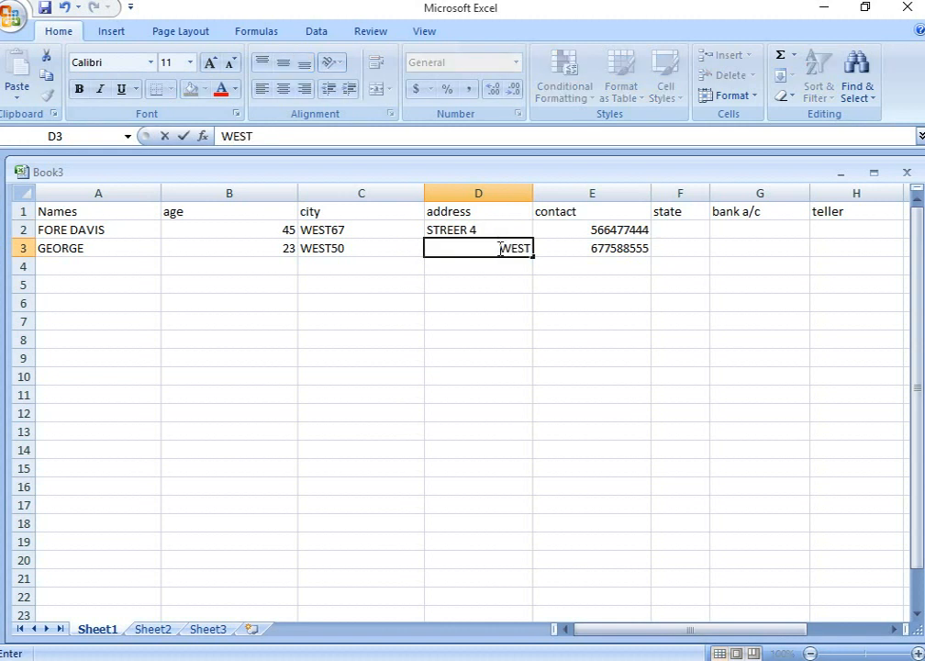
pyautogui.write(' AVEN')
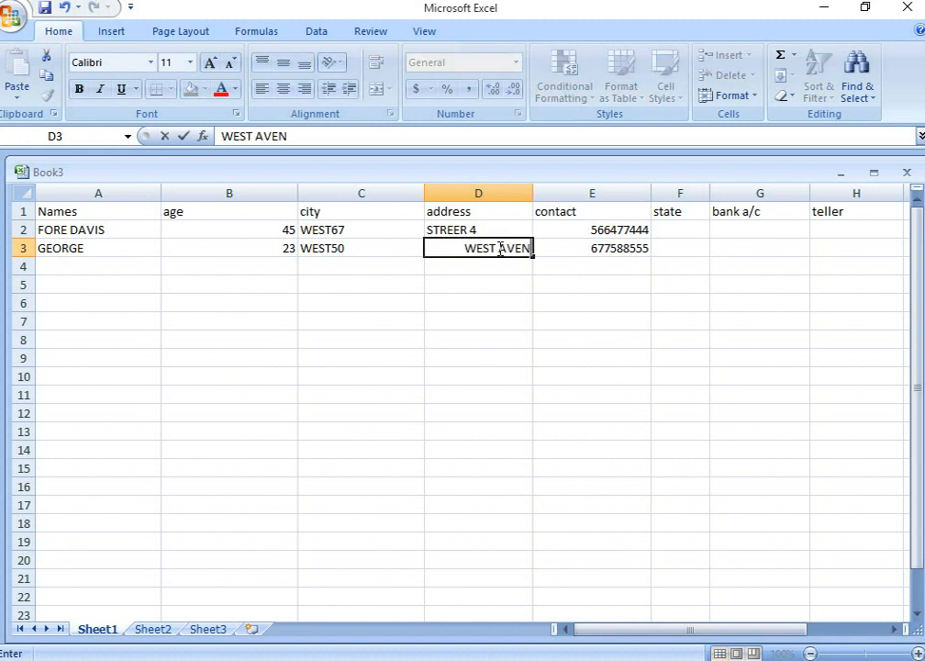
pyautogui.write('UE')
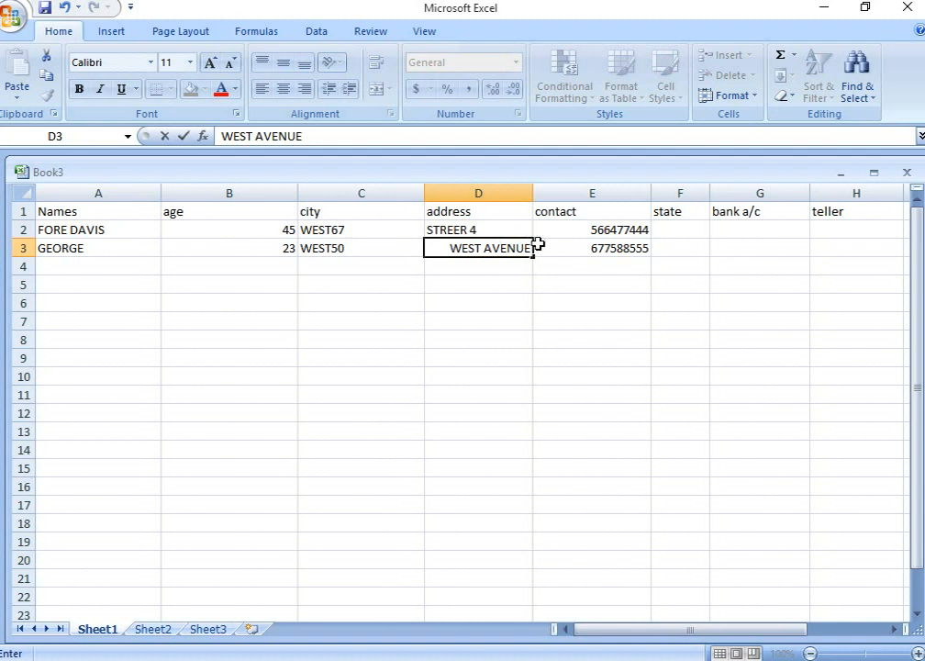
pyautogui.write(' 34')
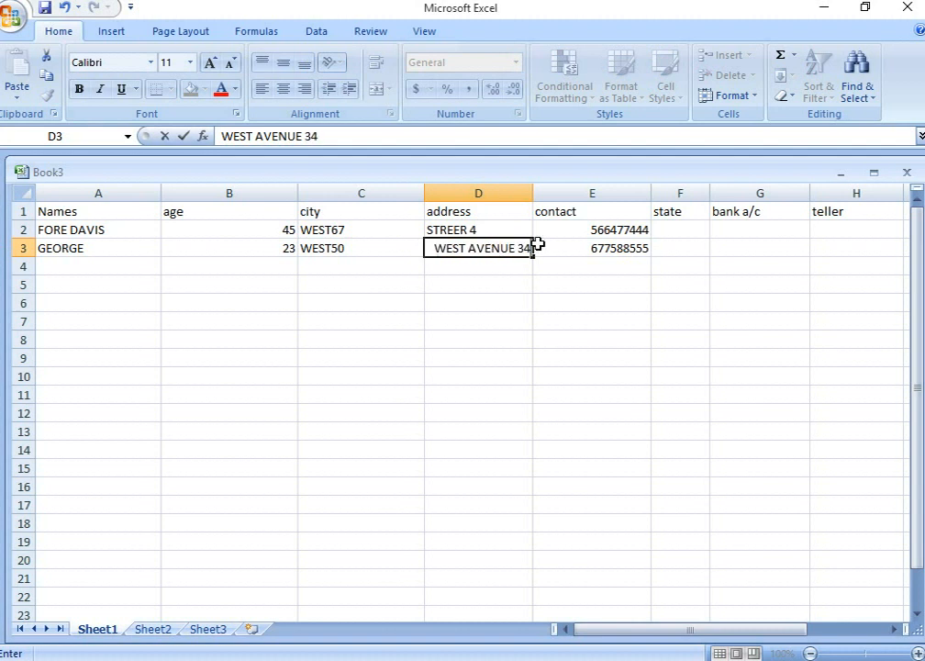
pyautogui.click(712, 230)
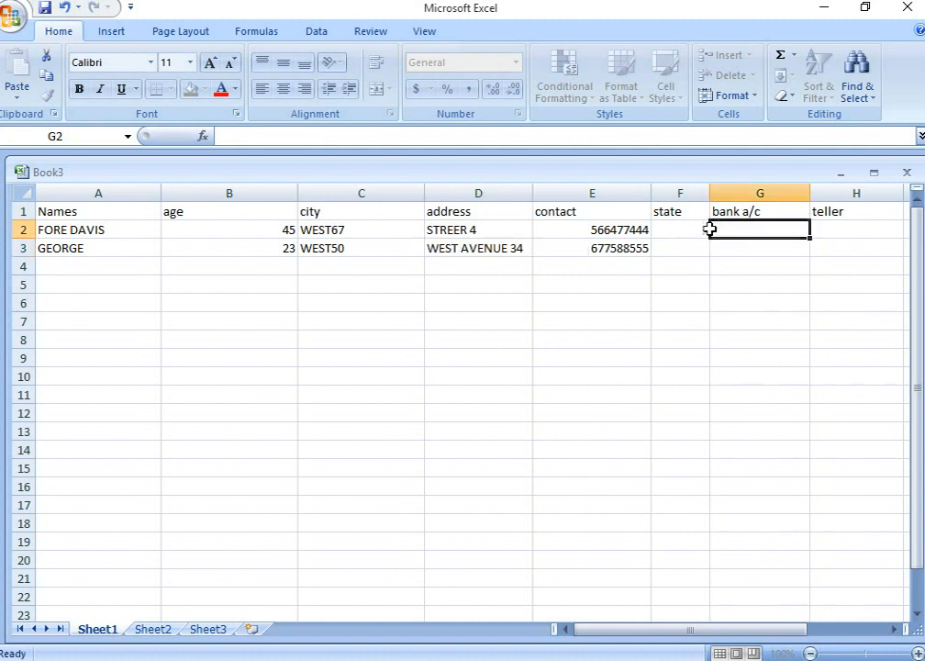
# - Fill in the state column with OHIO in cell F2 and SAN FRANCISCO in cell F3
pyautogui.click(679, 235)
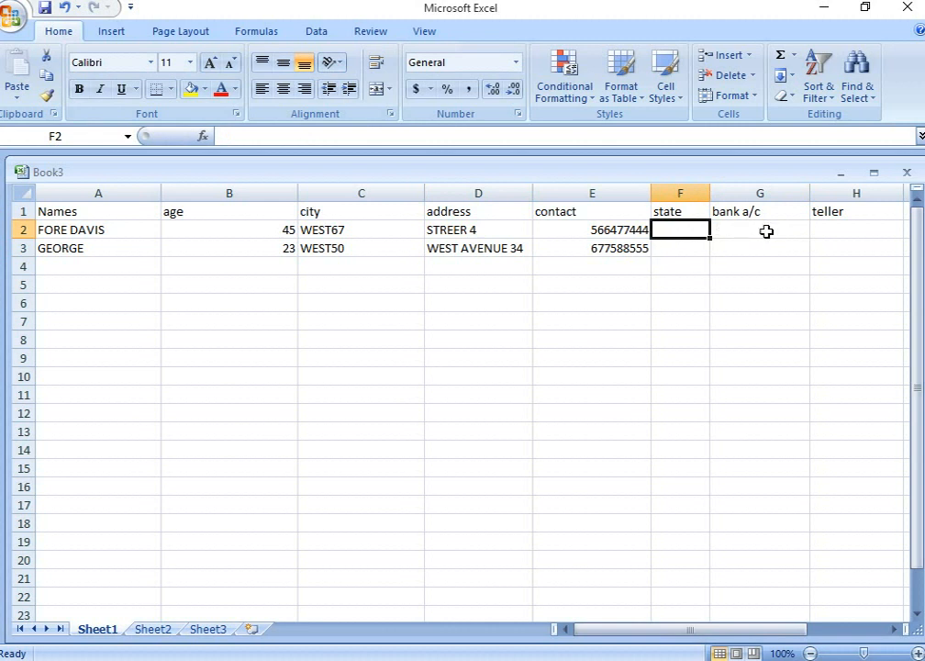
pyautogui.write('OHIO')
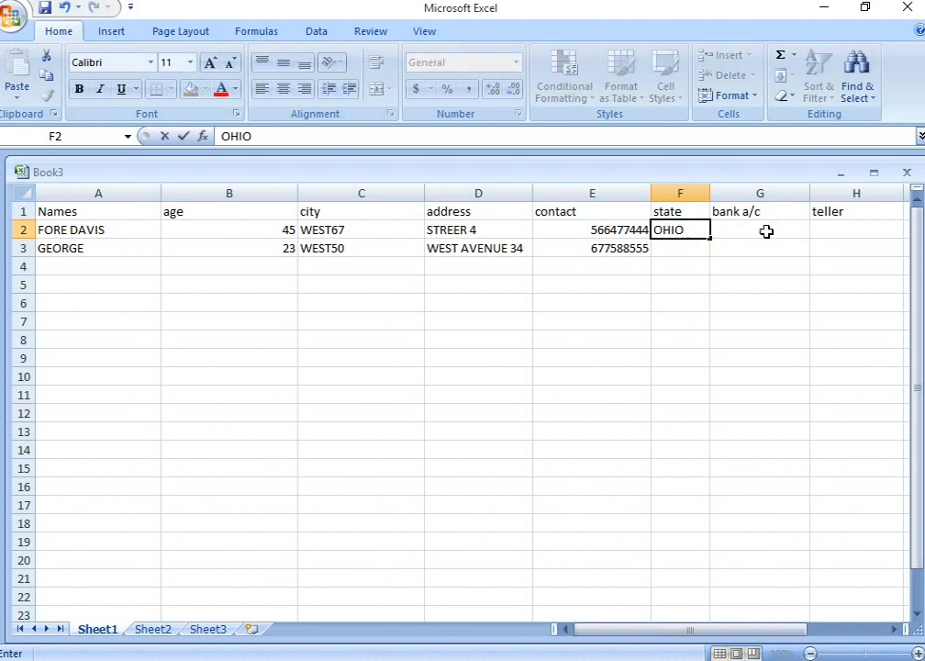
pyautogui.click(677, 248)
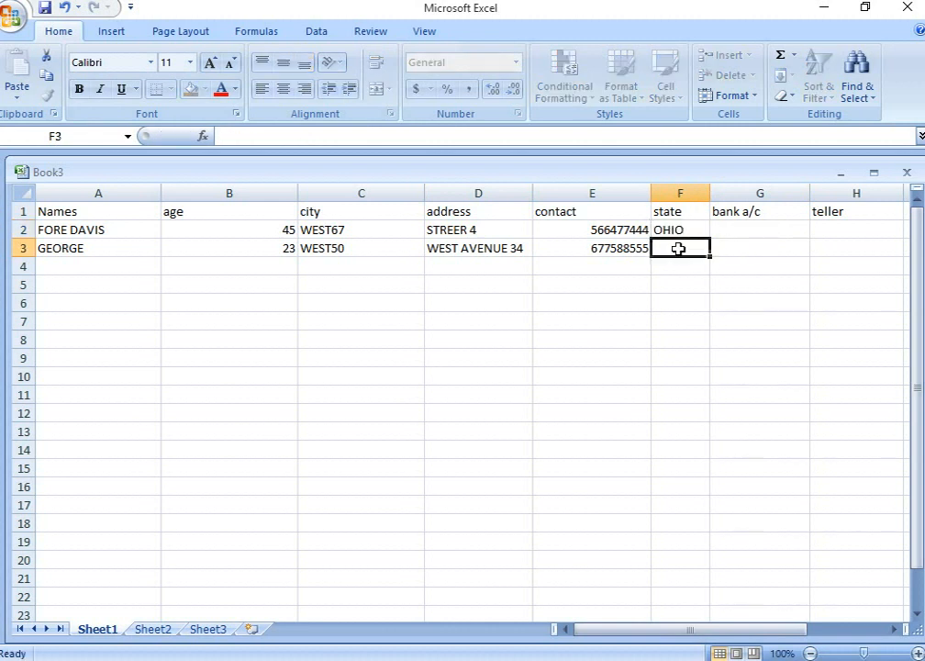
pyautogui.write('SAN')
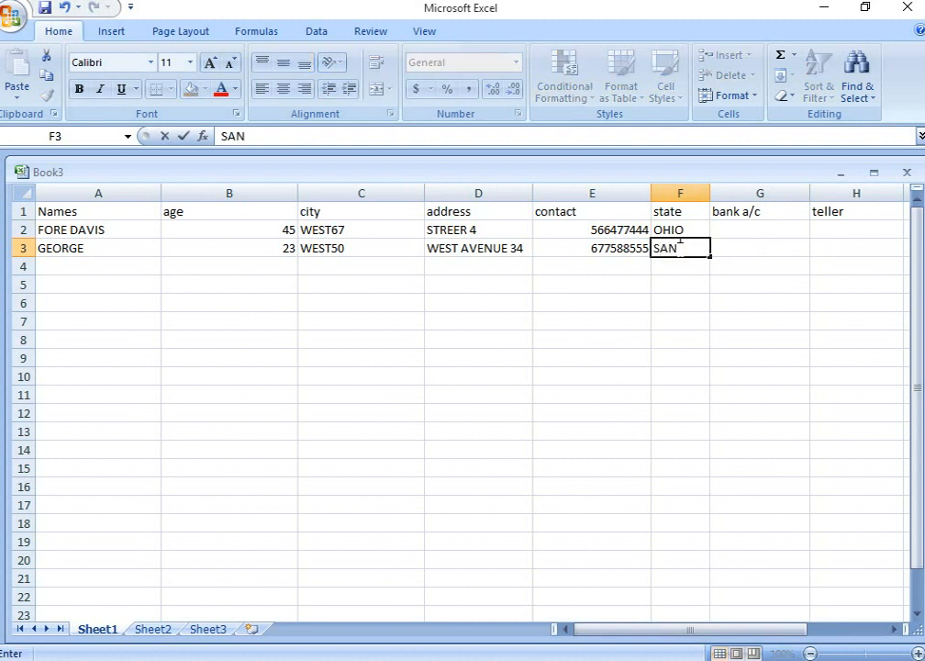
pyautogui.write(' FRAN')
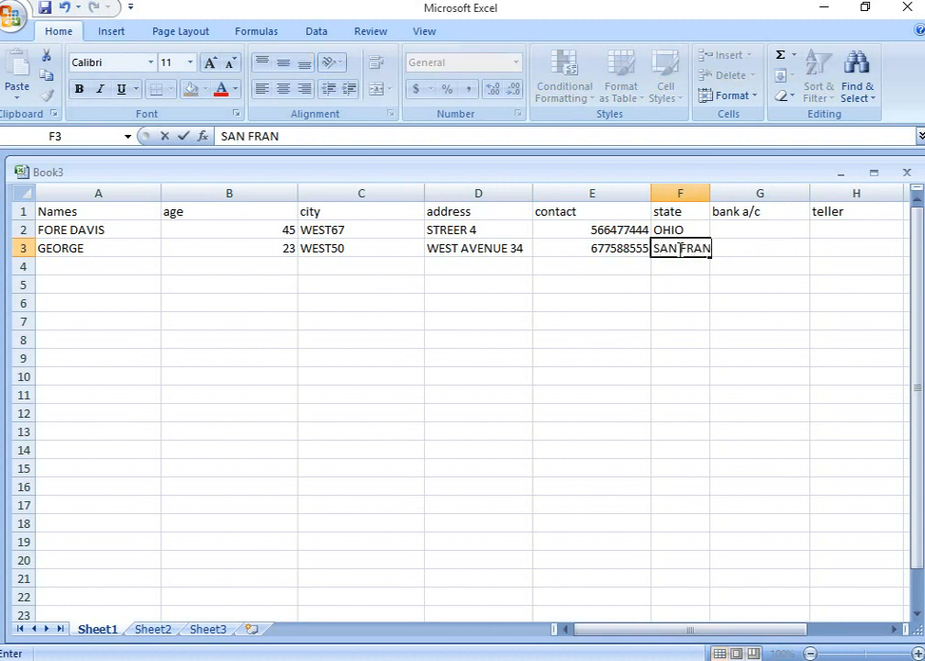
pyautogui.write('CISCO')
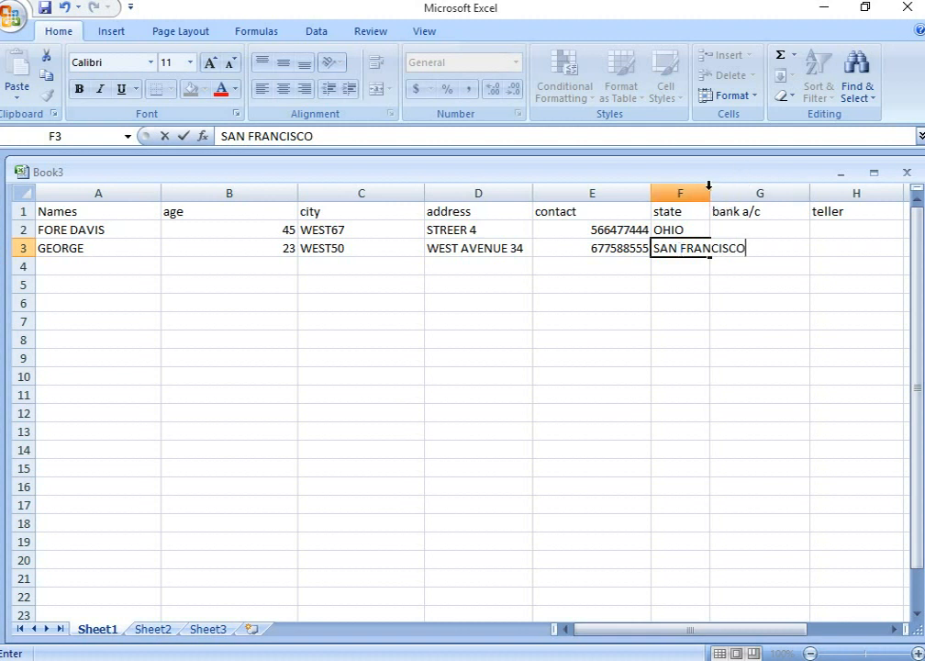
# - Commit the state entry and widen column F so the full text SAN FRANCISCO fits inside it
pyautogui.press('Up')
pyautogui.press('Up')
pyautogui.moveTo(712, 189); pyautogui.dragTo(755, 190)
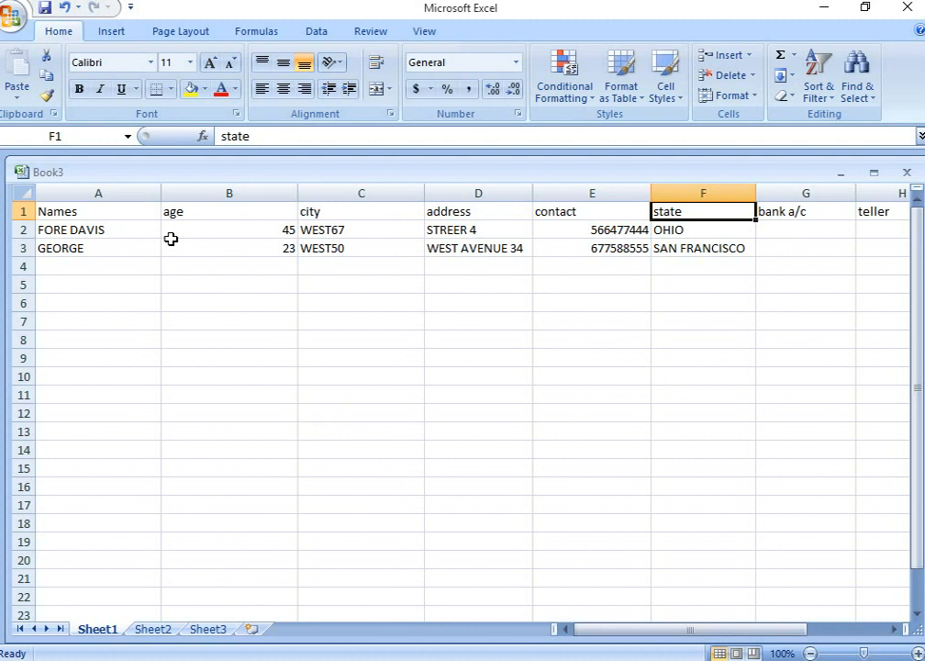
# - Set the font of the headings in A1:H1 to Bodoni MT Black and select the Names heading in cell A1
pyautogui.click(61, 209)
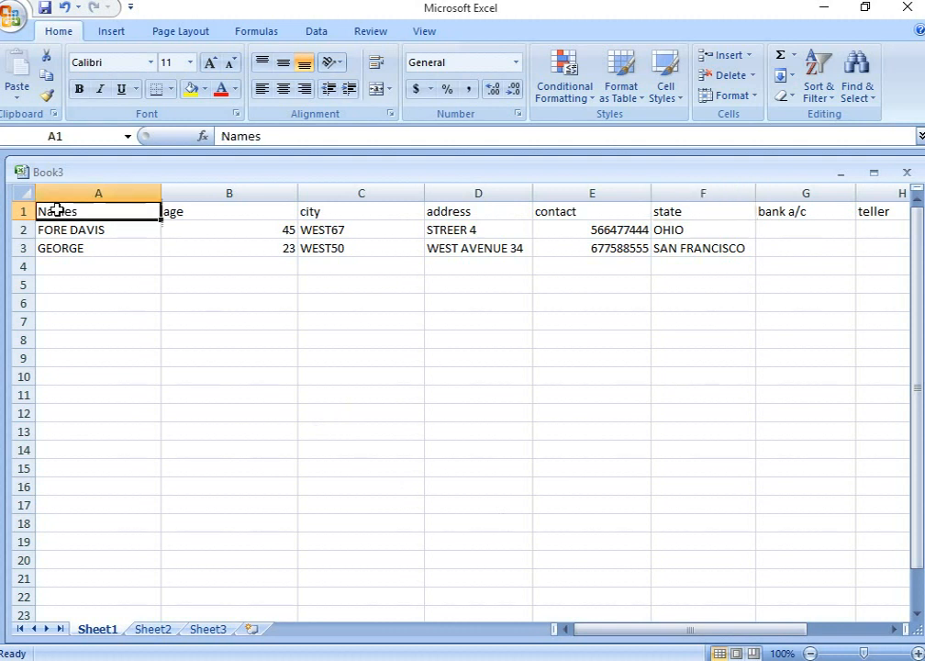
pyautogui.click(292, 216)
pyautogui.click(304, 211)
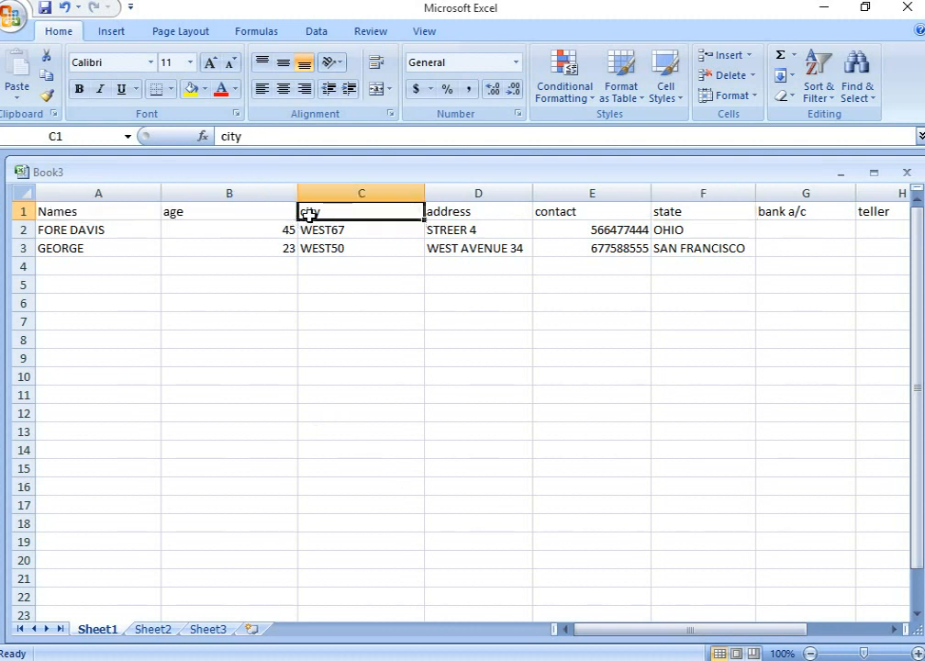
pyautogui.click(476, 209)
pyautogui.moveTo(879, 207); pyautogui.dragTo(29, 202)
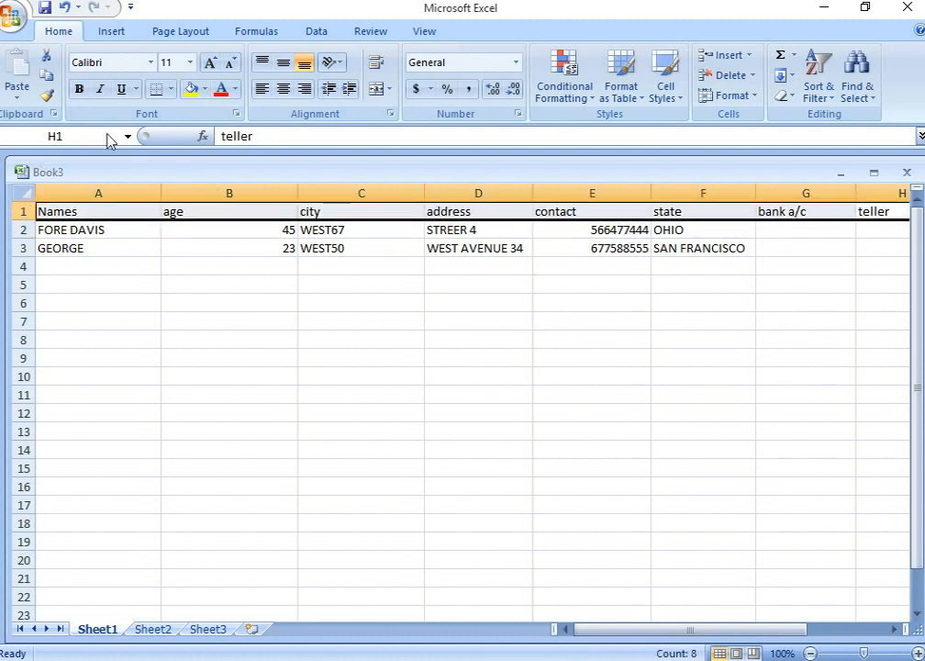
pyautogui.click(153, 62)
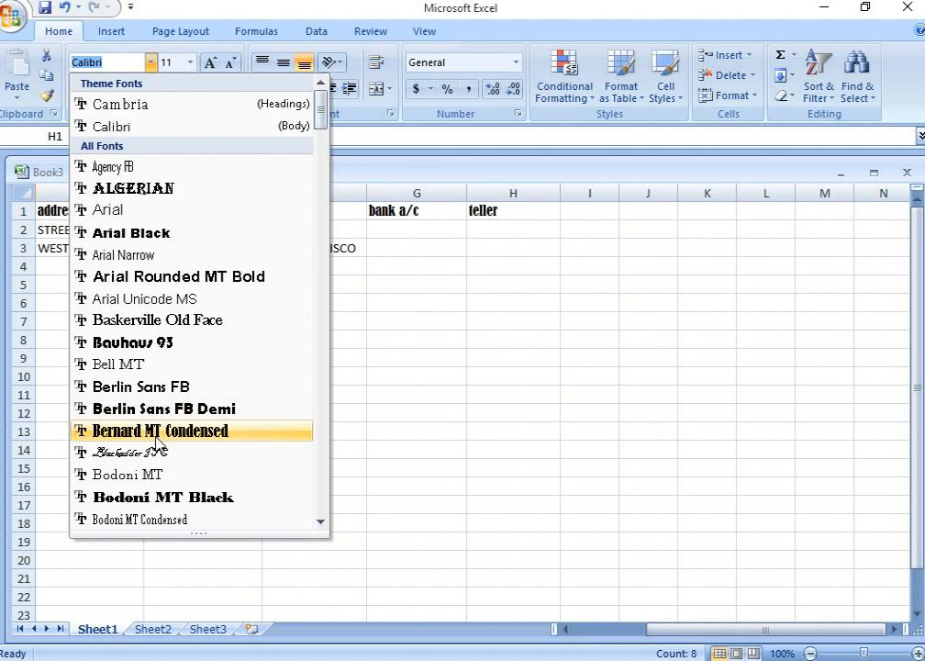
pyautogui.click(152, 498)
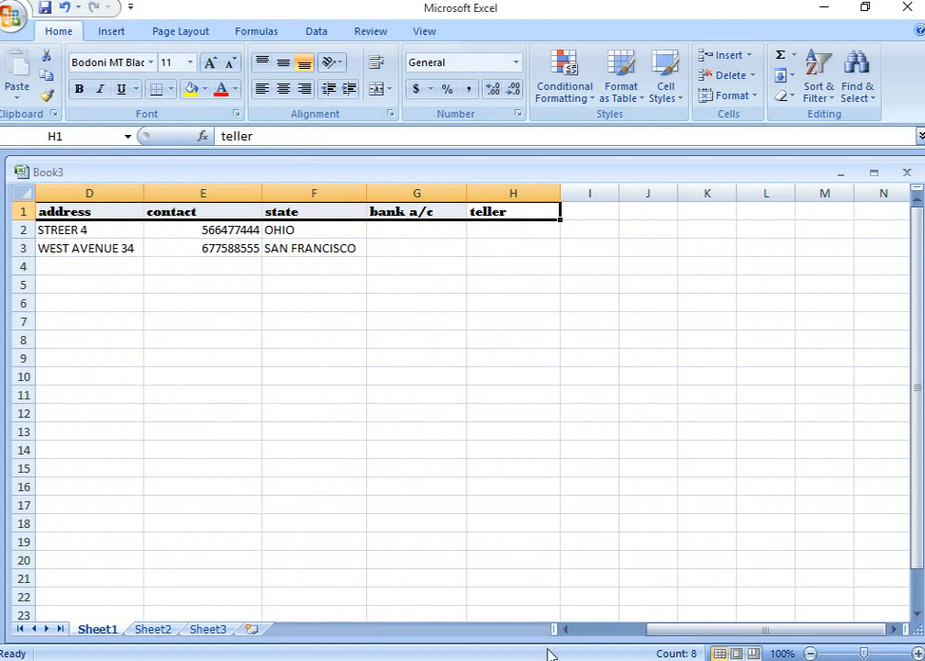
pyautogui.moveTo(688, 638); pyautogui.dragTo(567, 648)
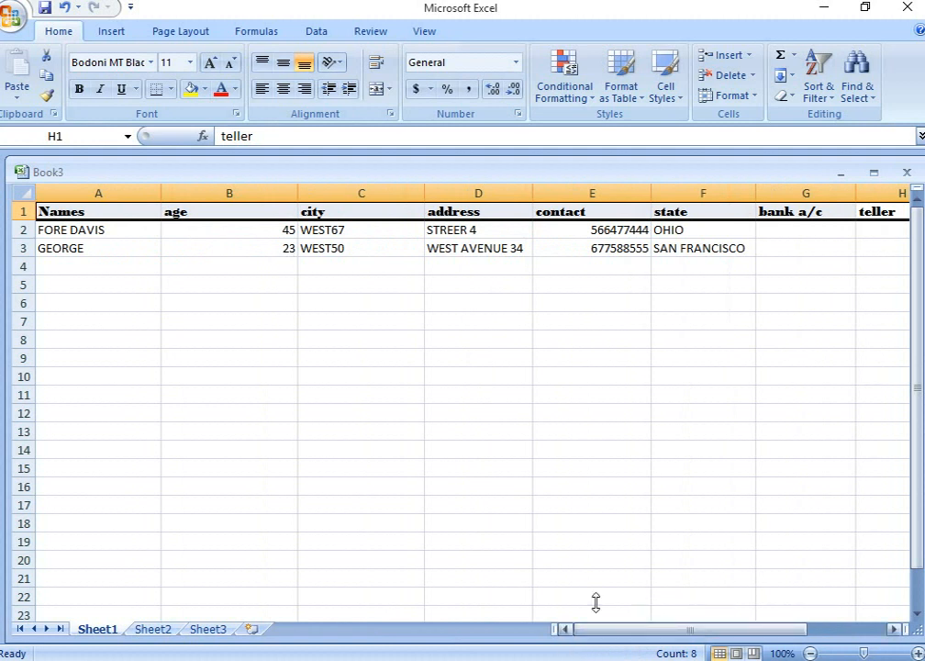
pyautogui.click(109, 212)
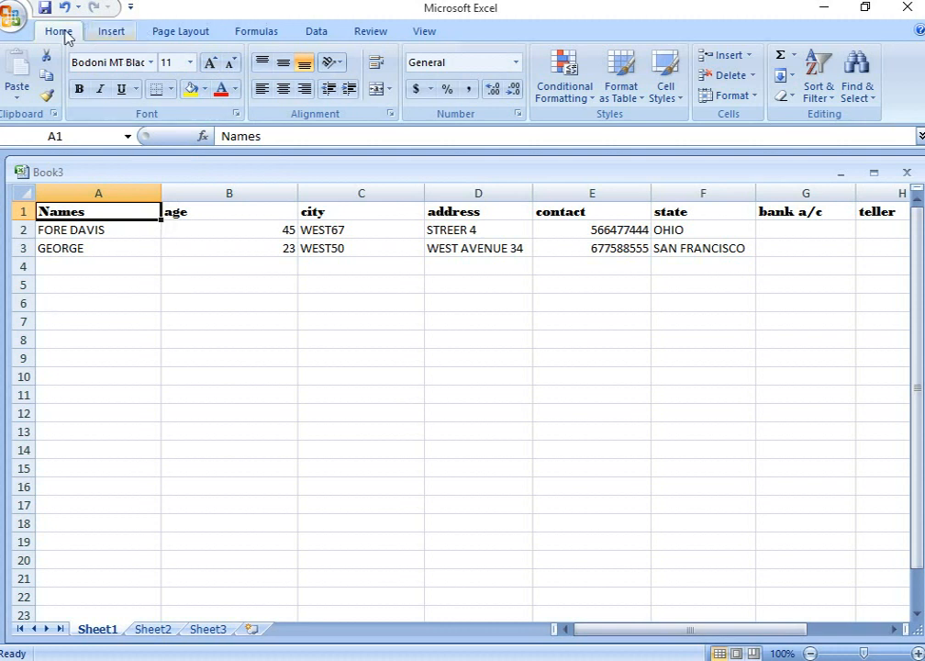
pyautogui.click(115, 33)
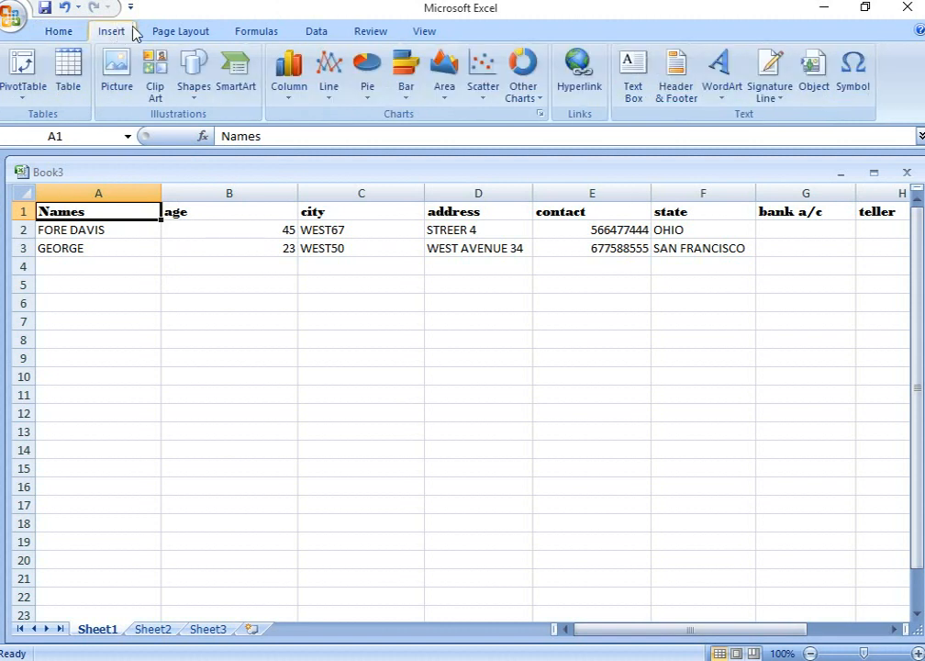
pyautogui.click(184, 33)
pyautogui.click(256, 33)
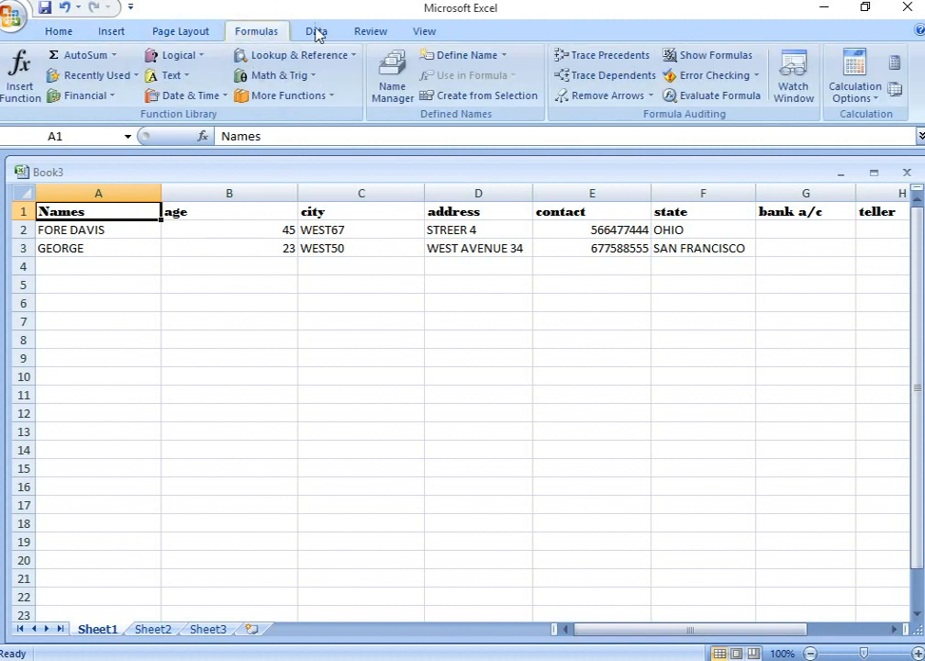
pyautogui.click(323, 33)
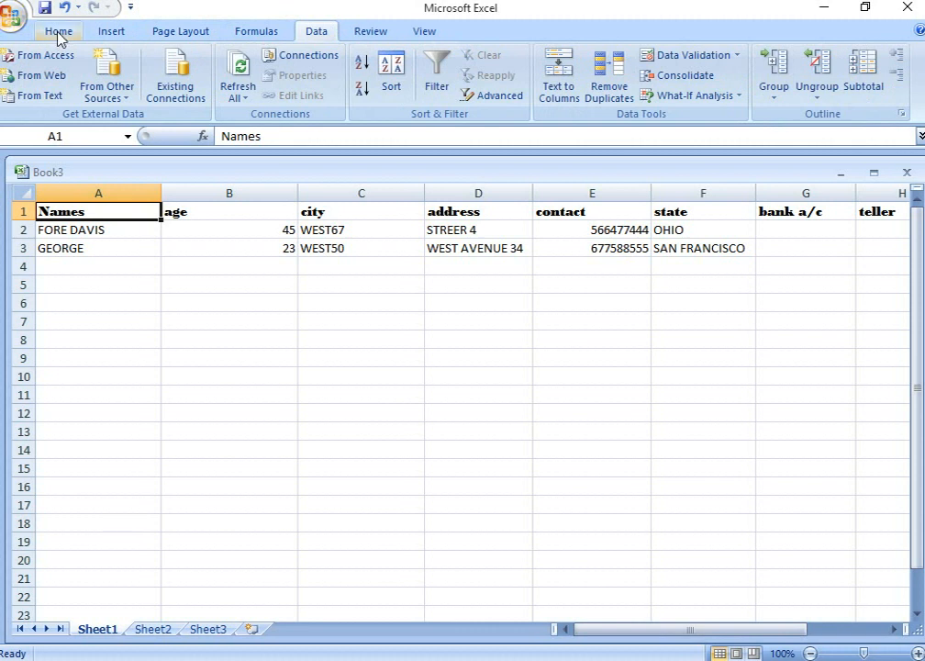
pyautogui.click(58, 33)
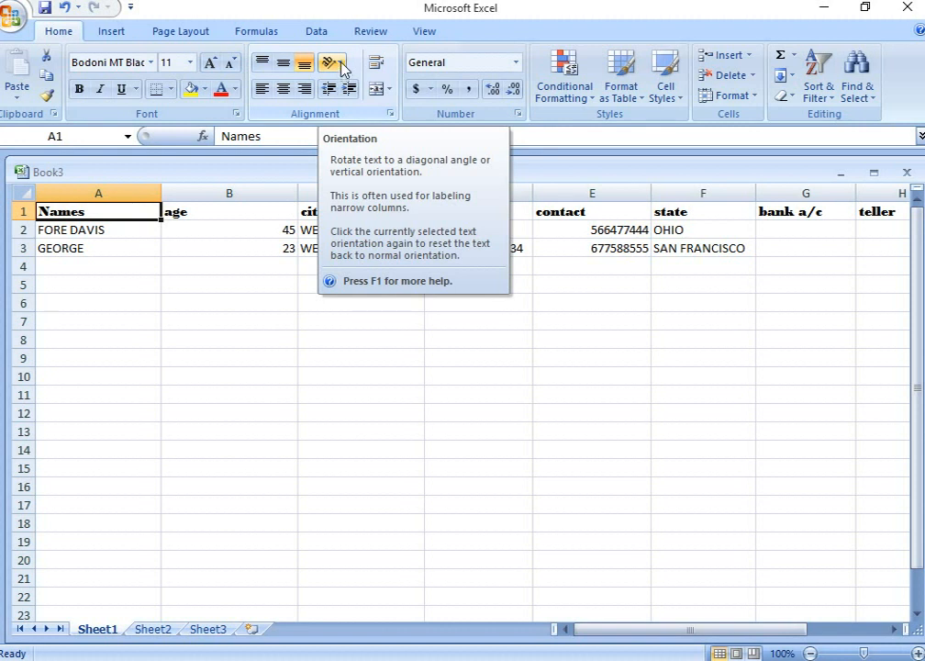
# - Angle the Names heading in cell A1 counterclockwise and increase its font size to 22
pyautogui.click(342, 66)
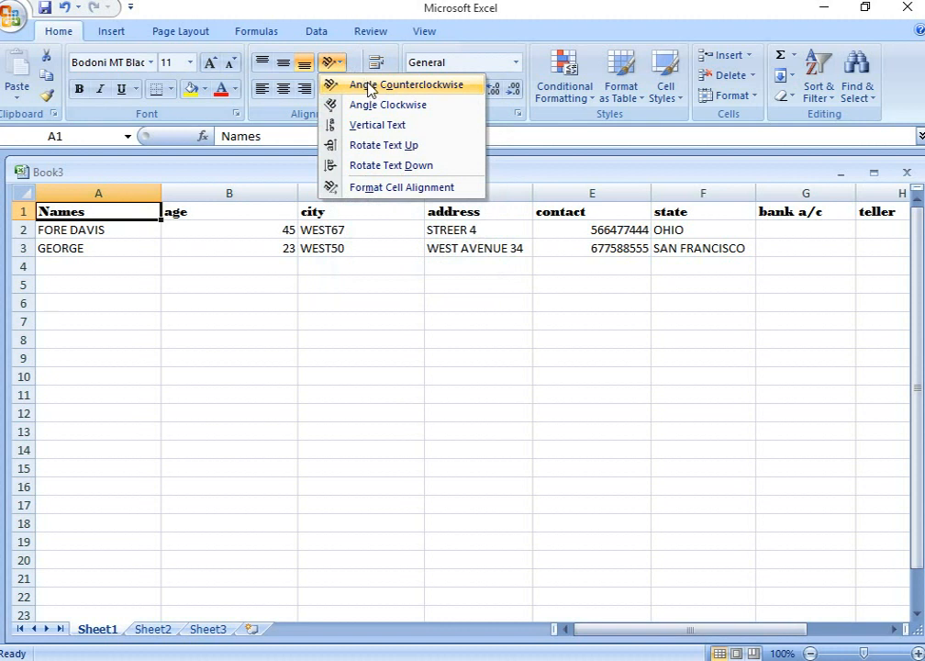
pyautogui.click(371, 85)
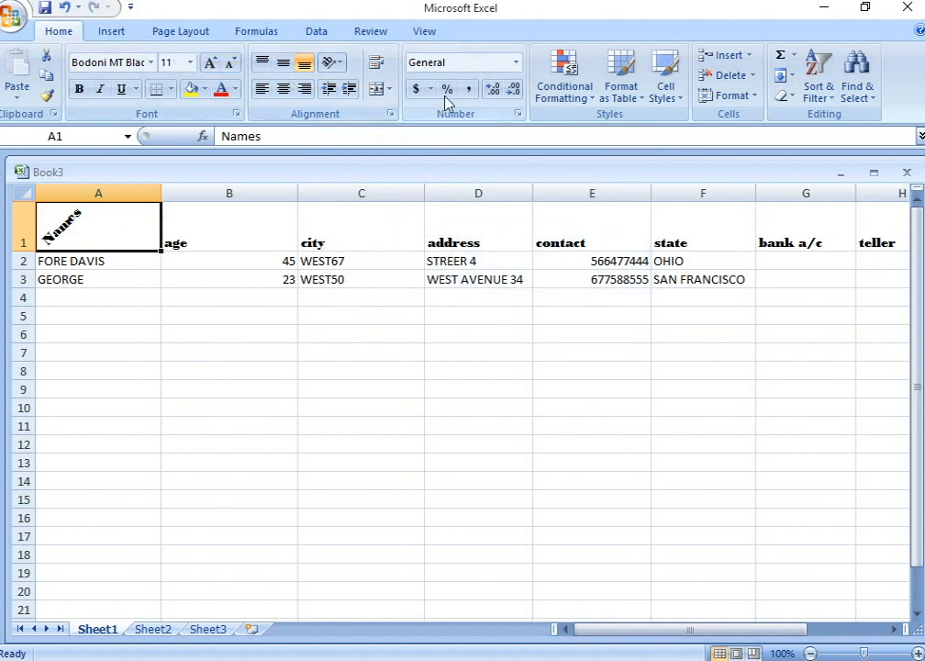
pyautogui.click(210, 63)
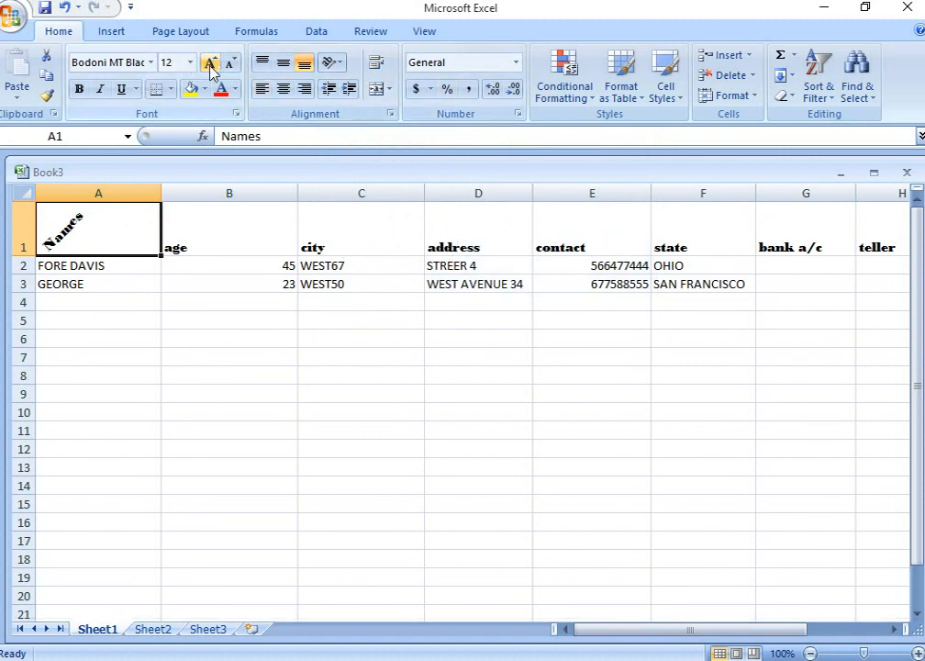
pyautogui.click(210, 64)
pyautogui.click(209, 63)
pyautogui.click(210, 63)
pyautogui.click(209, 63)
pyautogui.click(209, 63)
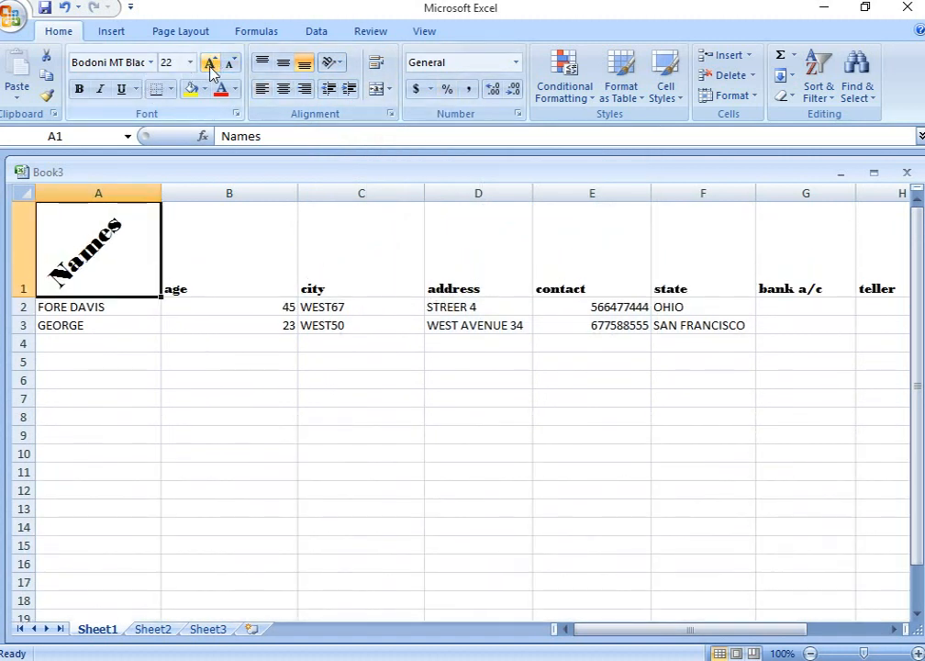
# - Angle the age heading in cell B1 clockwise and enlarge its font to roughly the size of the Names heading
pyautogui.click(224, 272)
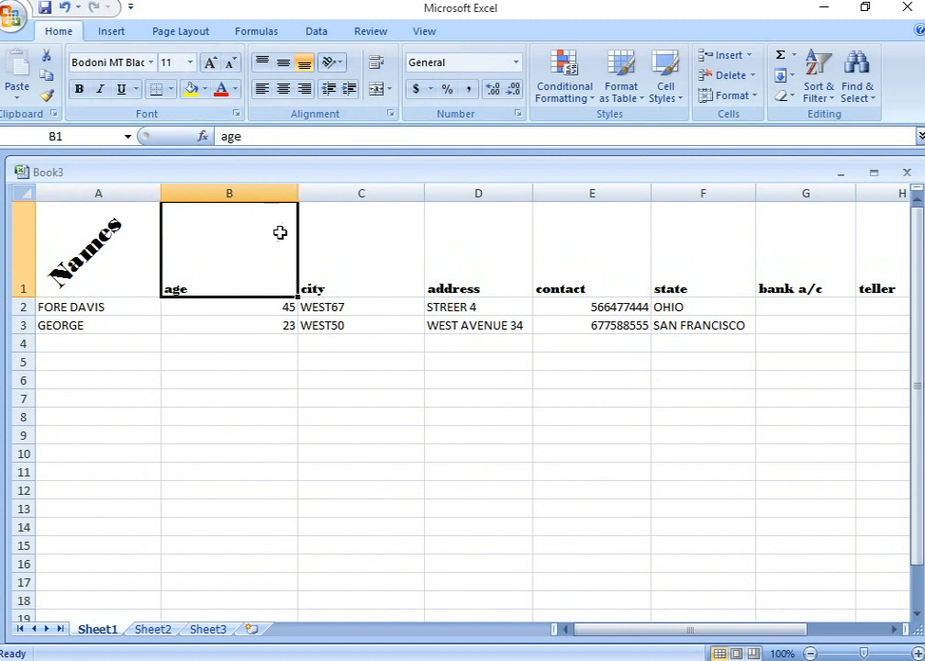
pyautogui.click(341, 64)
pyautogui.click(398, 107)
pyautogui.click(210, 65)
pyautogui.click(212, 66)
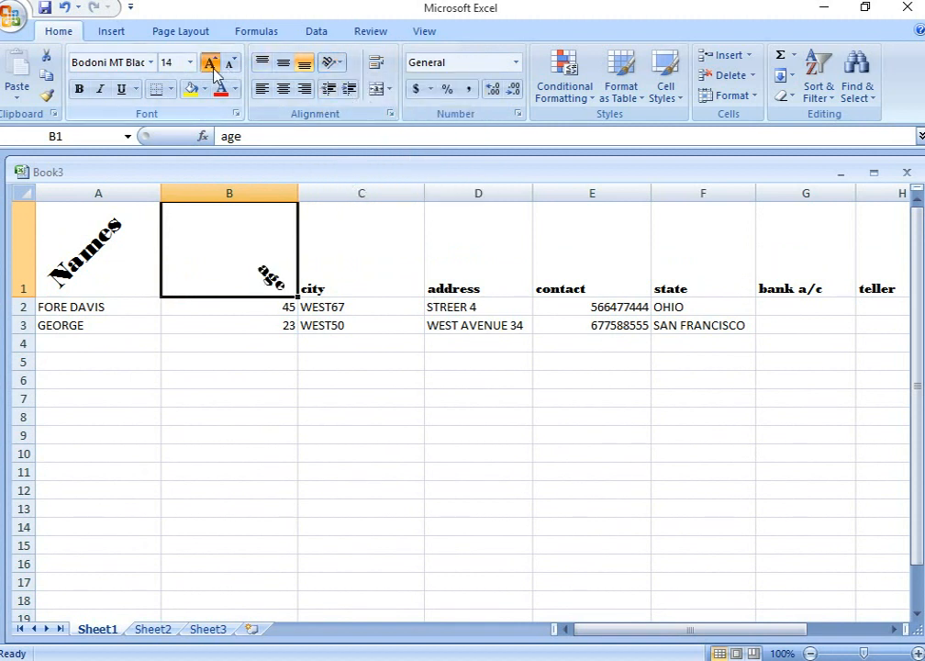
pyautogui.click(210, 64)
pyautogui.click(210, 64)
pyautogui.click(210, 64)
pyautogui.click(210, 64)
pyautogui.click(210, 65)
pyautogui.click(210, 64)
pyautogui.click(210, 65)
# - Set the city heading in cell C1 to vertical text and fill it down into cell C2
pyautogui.click(327, 272)
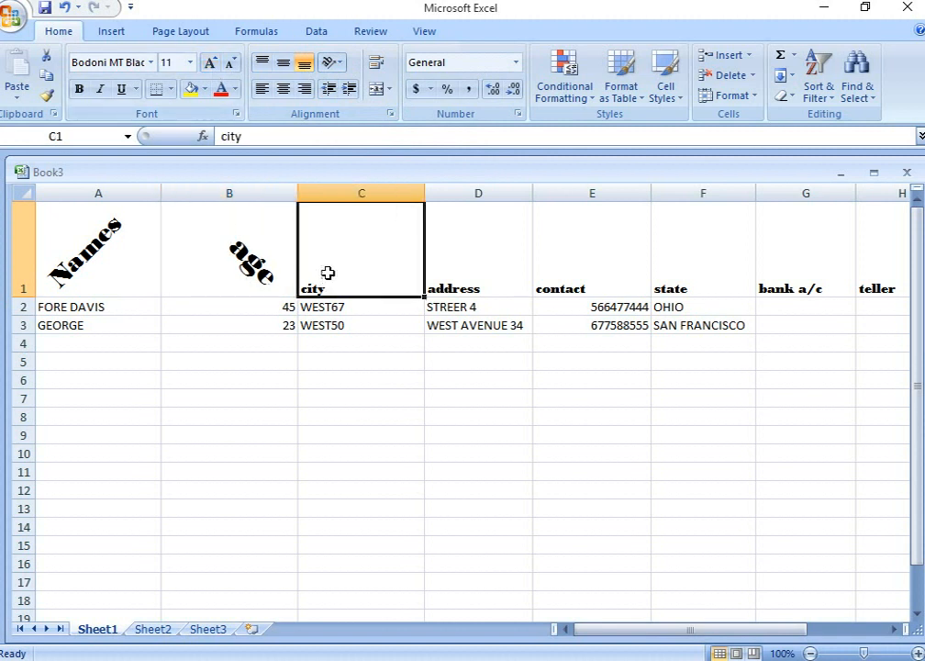
pyautogui.click(332, 62)
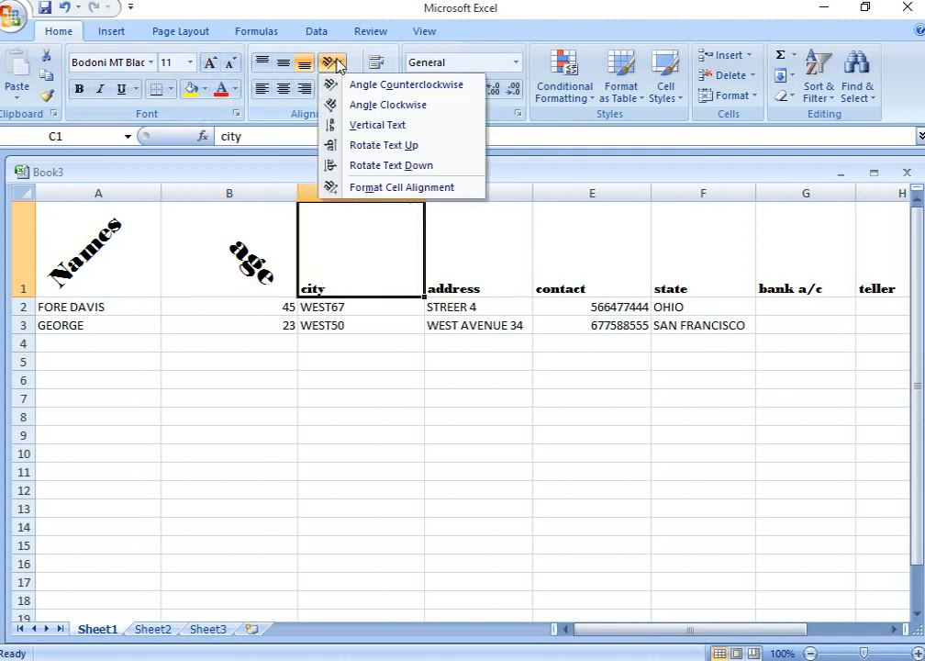
pyautogui.click(373, 126)
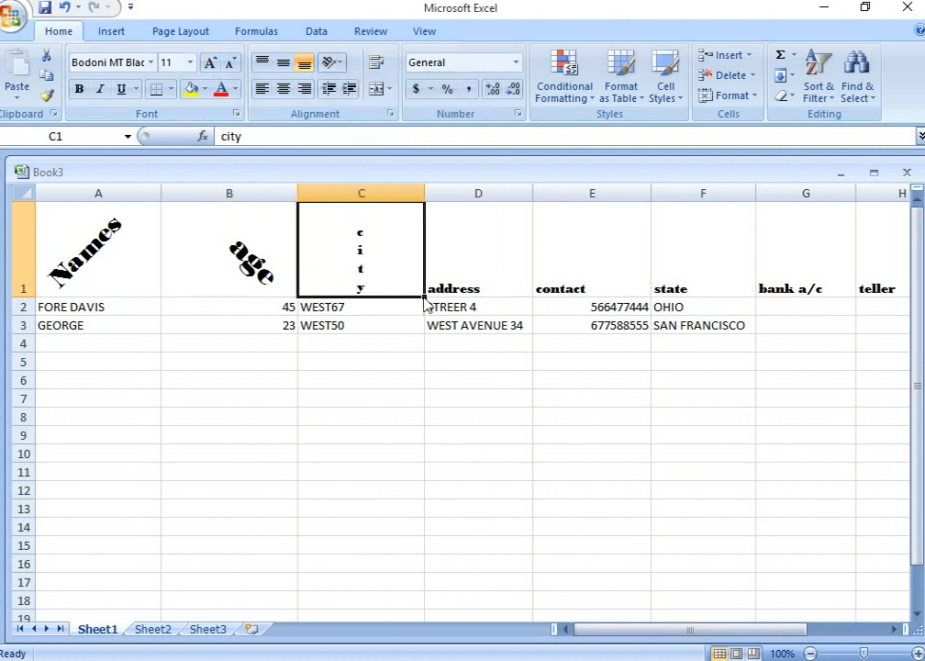
pyautogui.moveTo(426, 300); pyautogui.dragTo(452, 305)
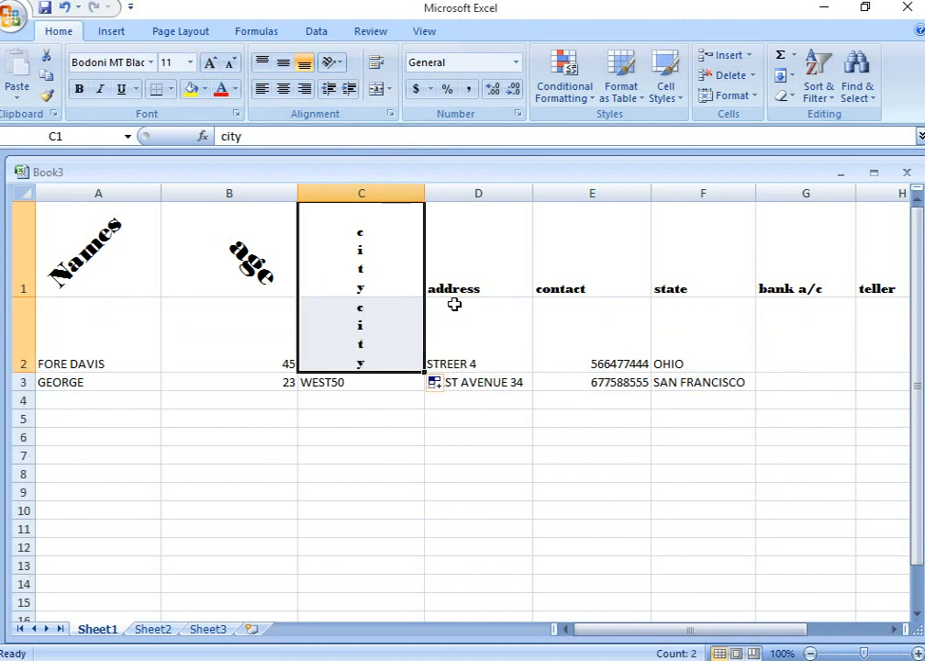
# - Rotate the address heading in cell D1 down and increase its font size to 18
pyautogui.click(468, 286)
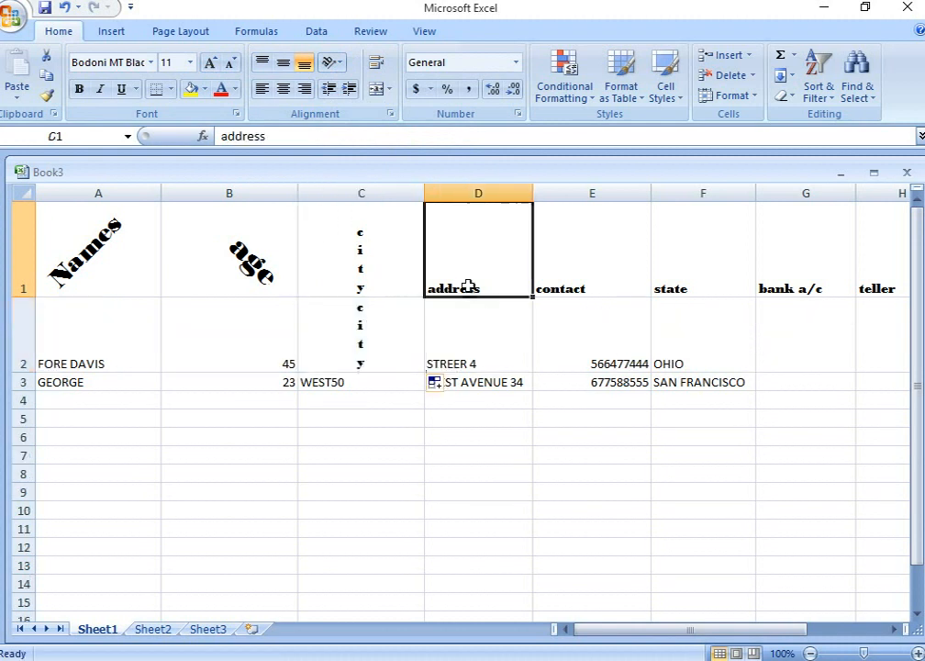
pyautogui.click(337, 66)
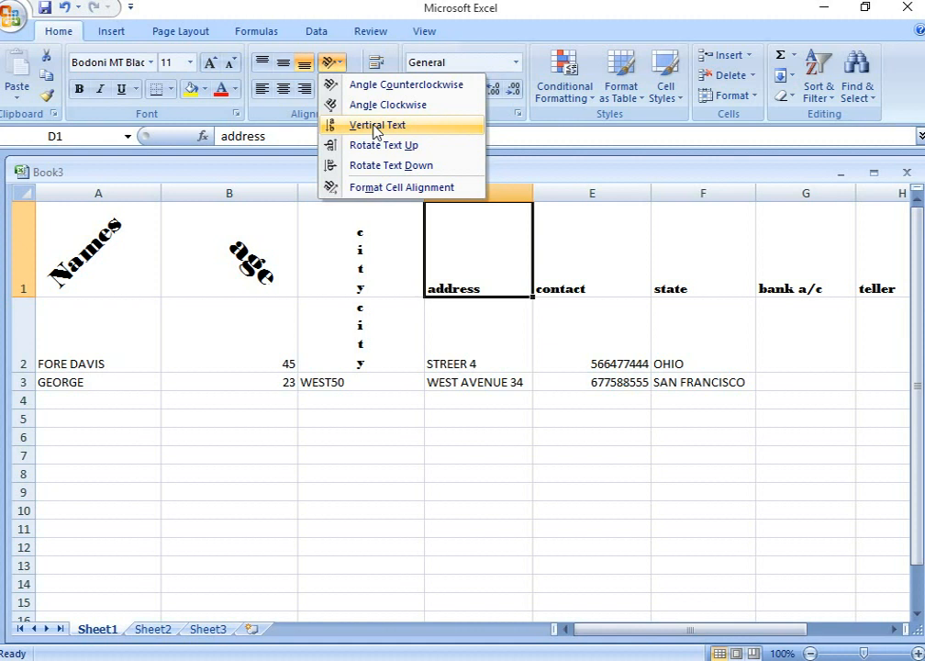
pyautogui.click(380, 167)
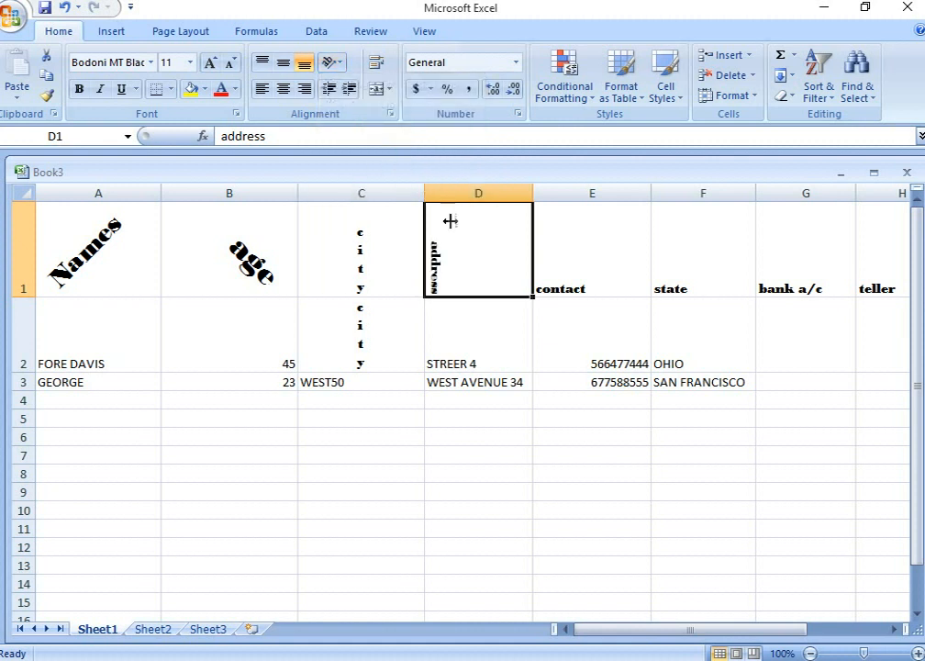
pyautogui.click(584, 289)
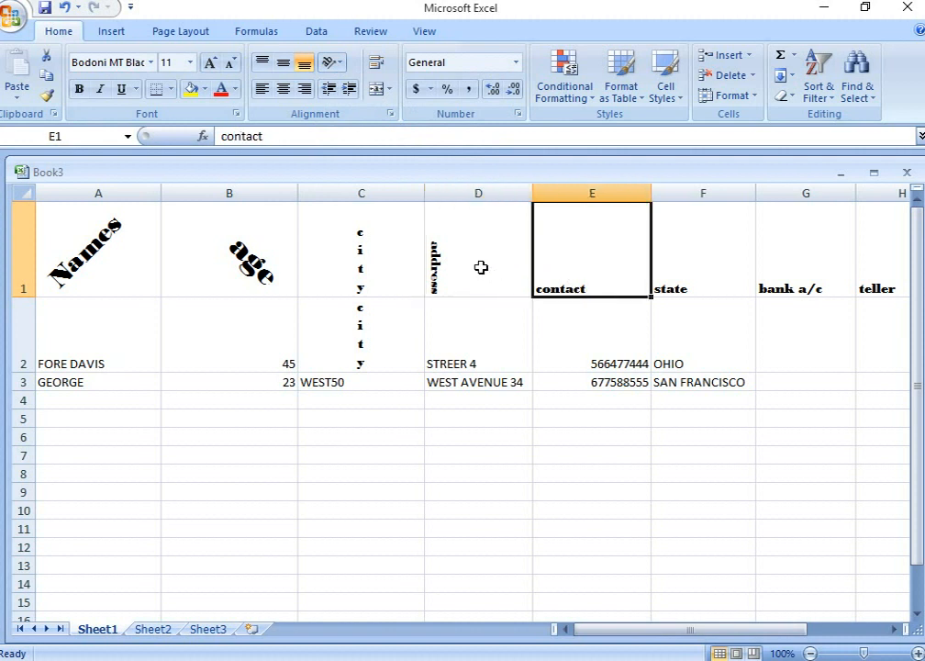
pyautogui.click(440, 299)
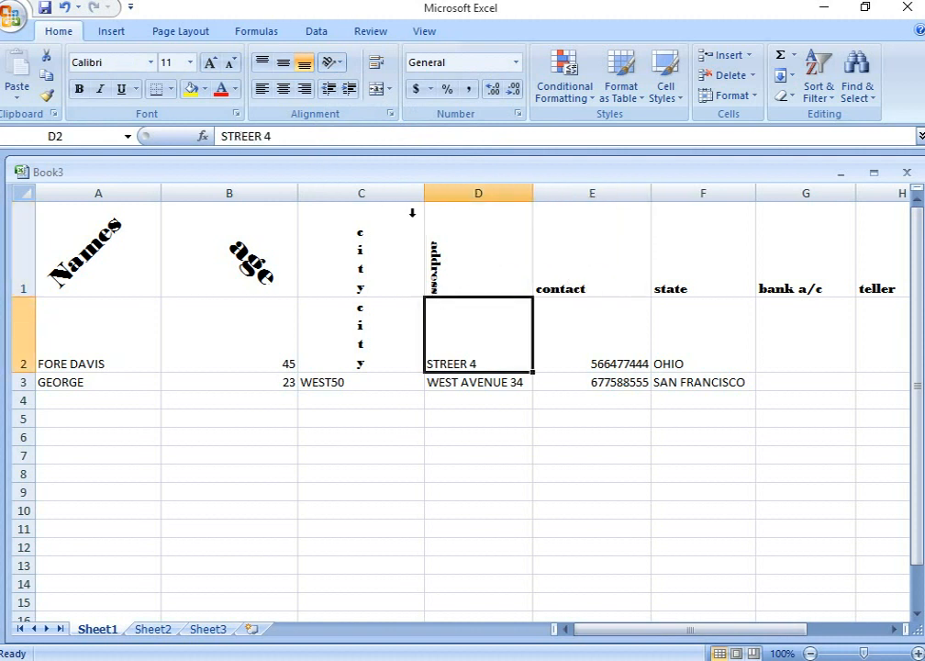
pyautogui.click(424, 222)
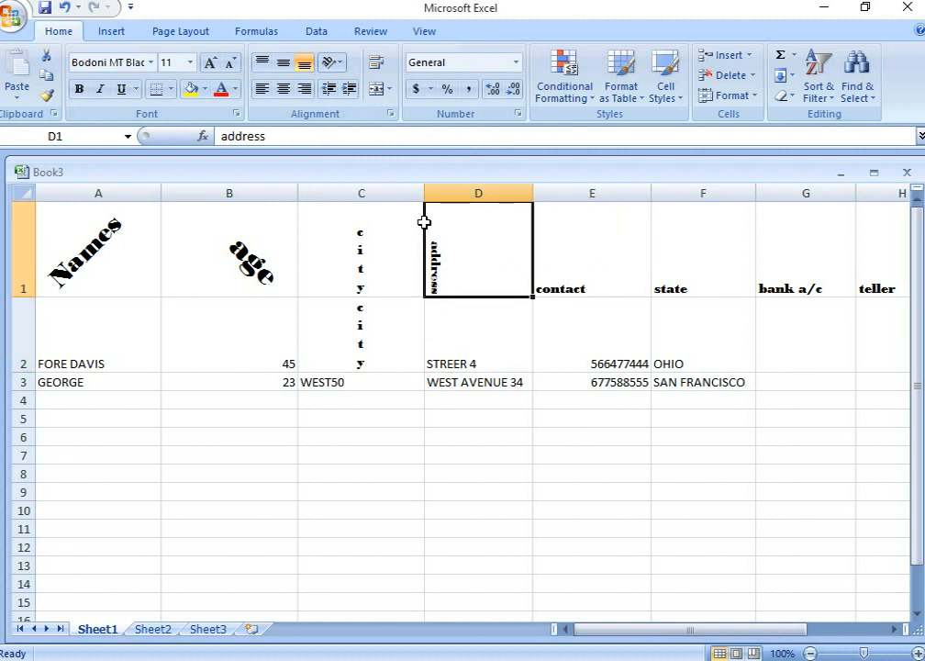
pyautogui.click(209, 64)
pyautogui.click(210, 64)
pyautogui.click(210, 64)
pyautogui.click(210, 64)
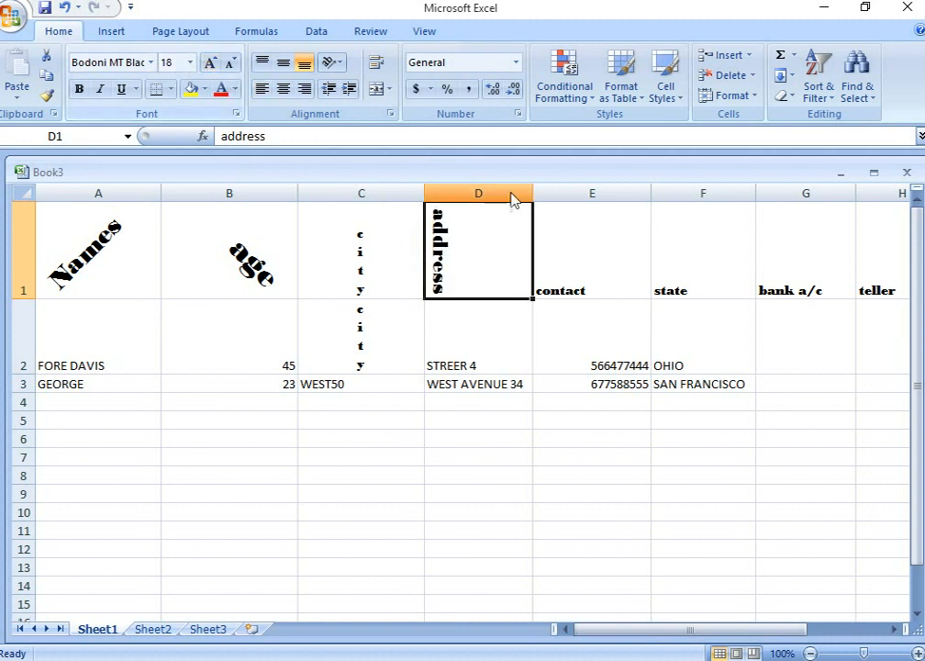
# - Rotate the text of the contact heading in cell E1 down
pyautogui.click(559, 273)
pyautogui.click(342, 64)
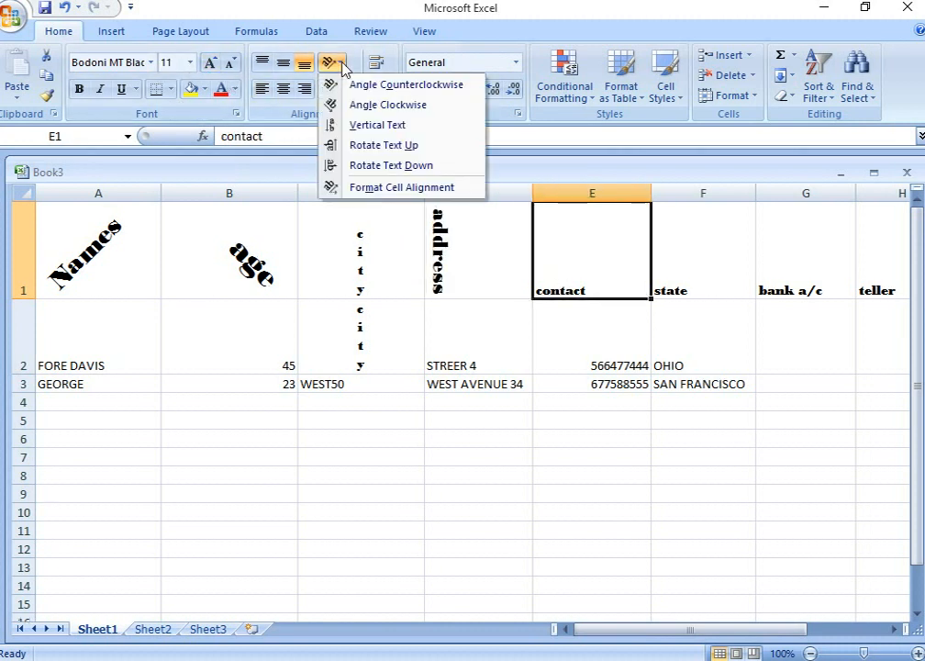
pyautogui.click(427, 170)
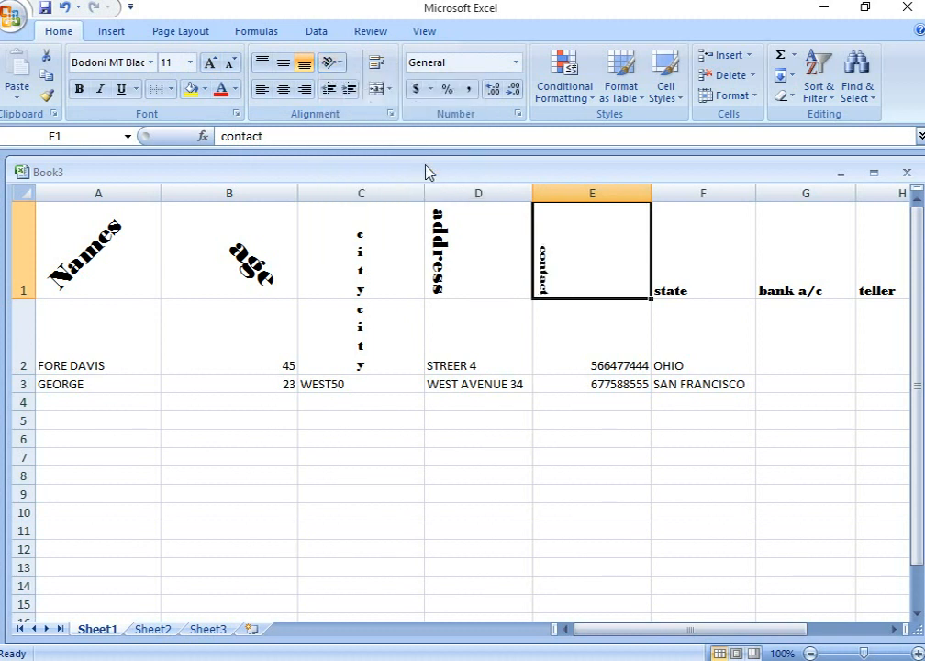
# - Angle all the headings in A1:H1 counterclockwise so they share one text orientation
pyautogui.moveTo(54, 250); pyautogui.dragTo(883, 291)
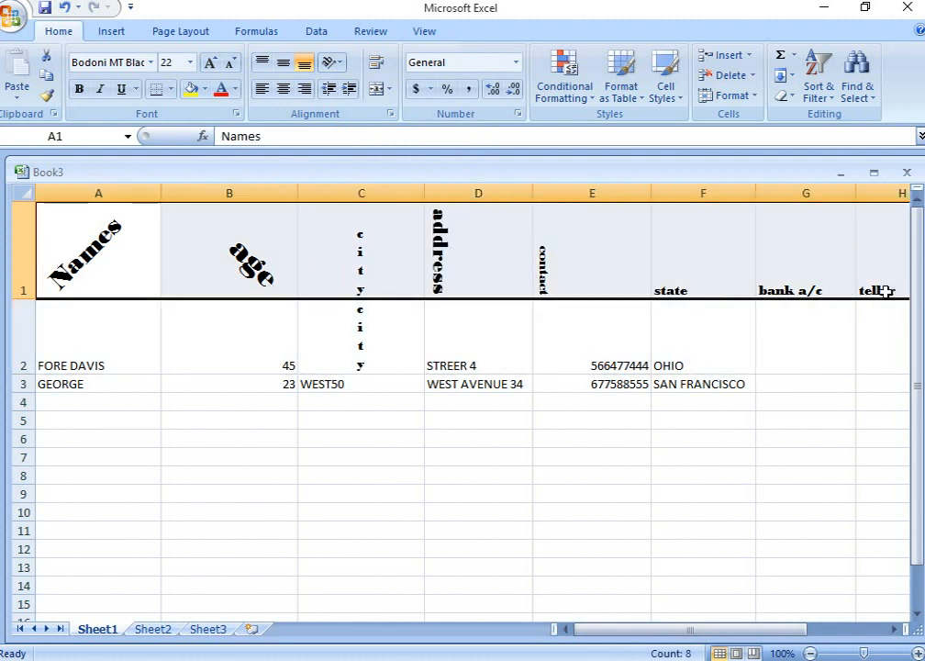
pyautogui.click(340, 62)
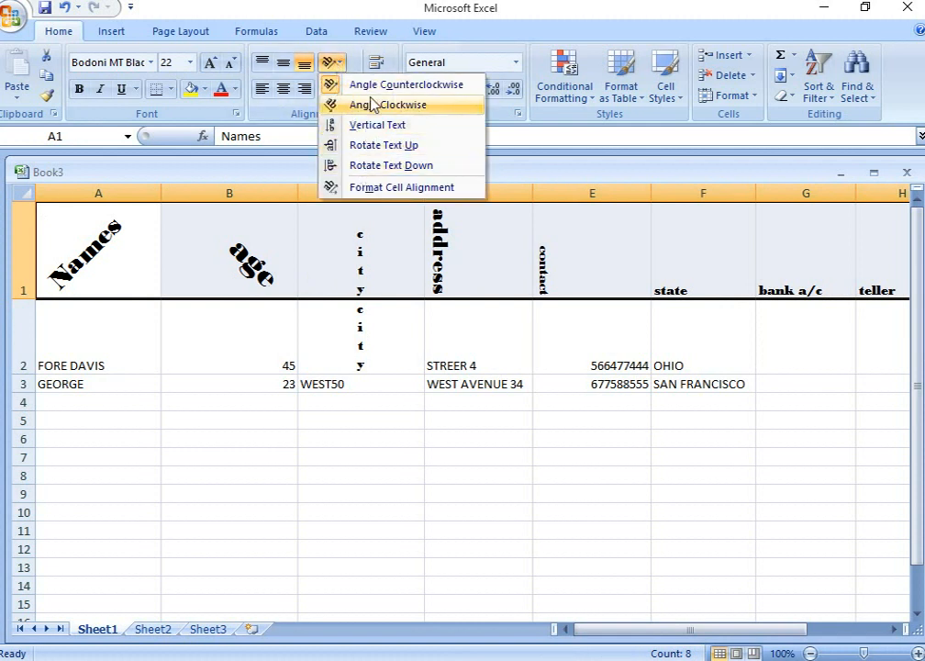
pyautogui.click(372, 85)
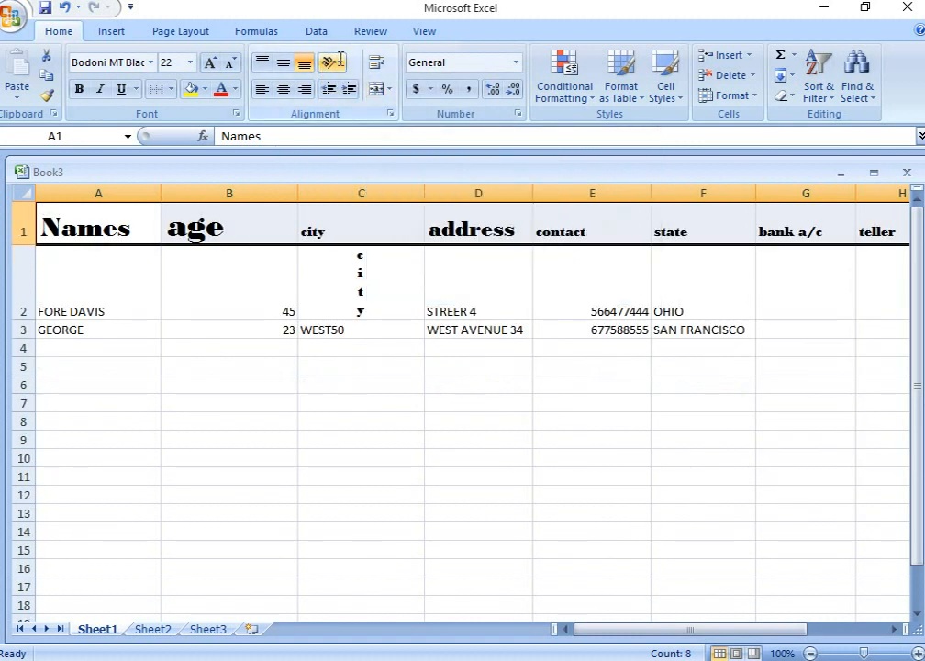
pyautogui.click(345, 64)
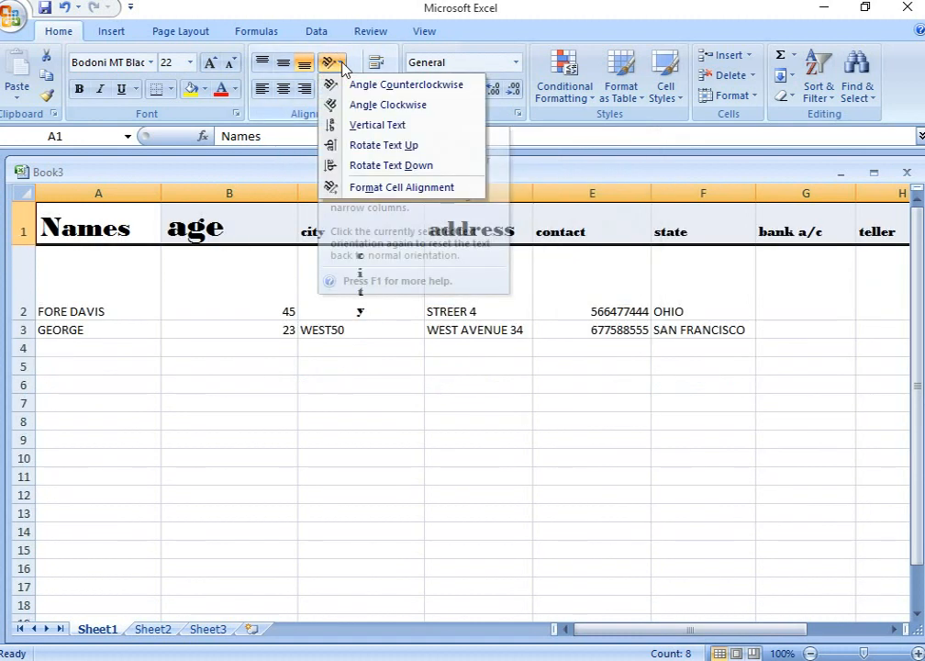
pyautogui.click(341, 86)
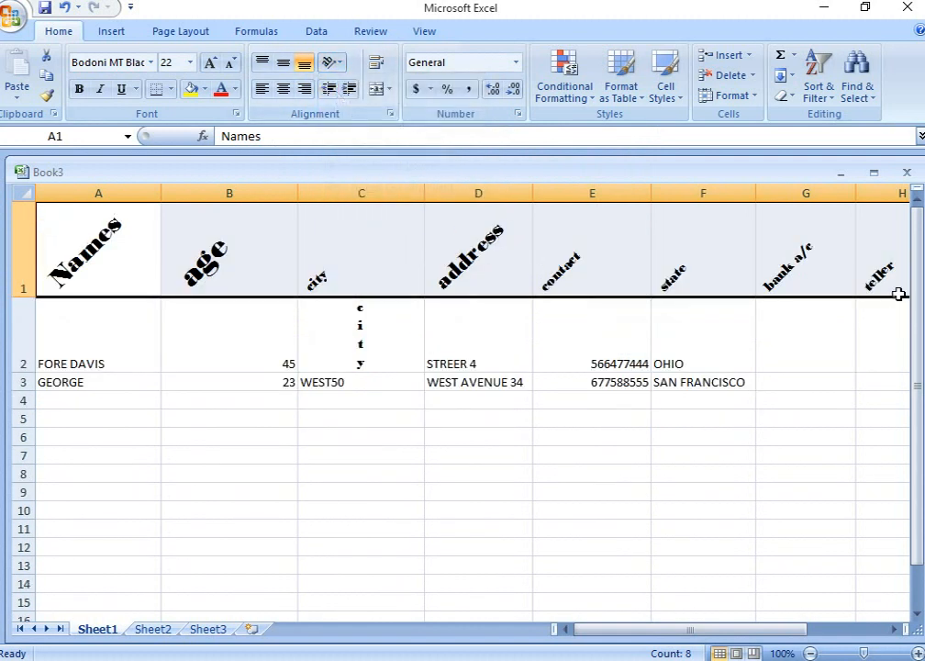
# - Give all the headings in A1:H1 a uniform font size of 22
pyautogui.moveTo(899, 283); pyautogui.dragTo(80, 209)
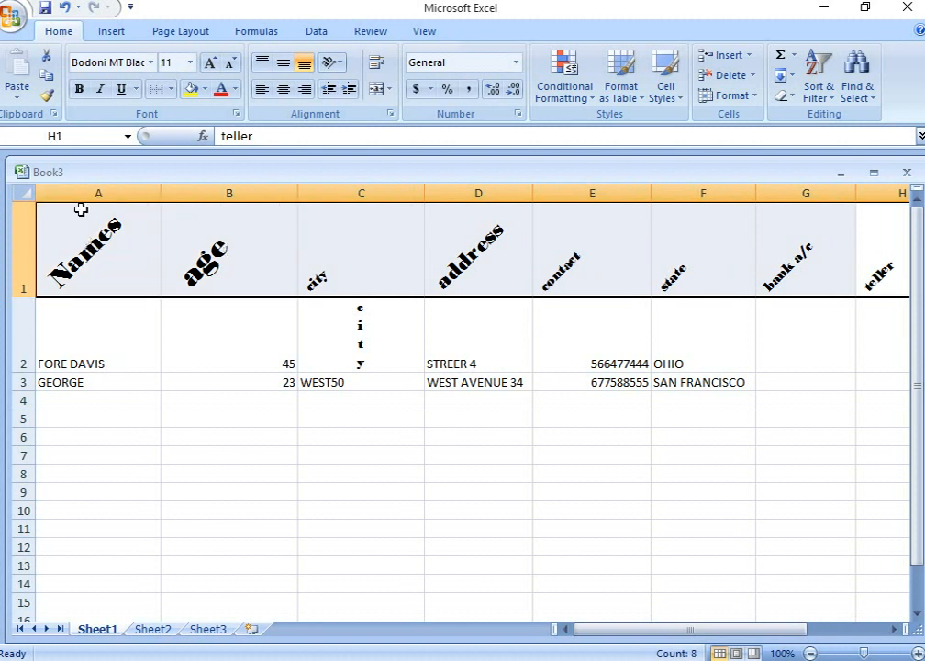
pyautogui.click(229, 66)
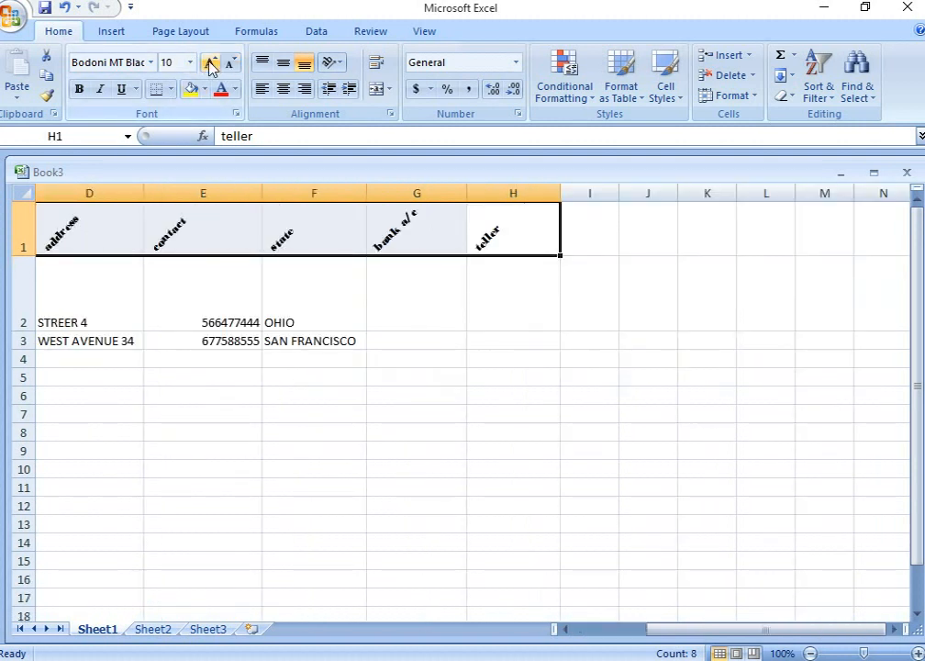
pyautogui.click(210, 64)
pyautogui.click(210, 64)
pyautogui.click(210, 64)
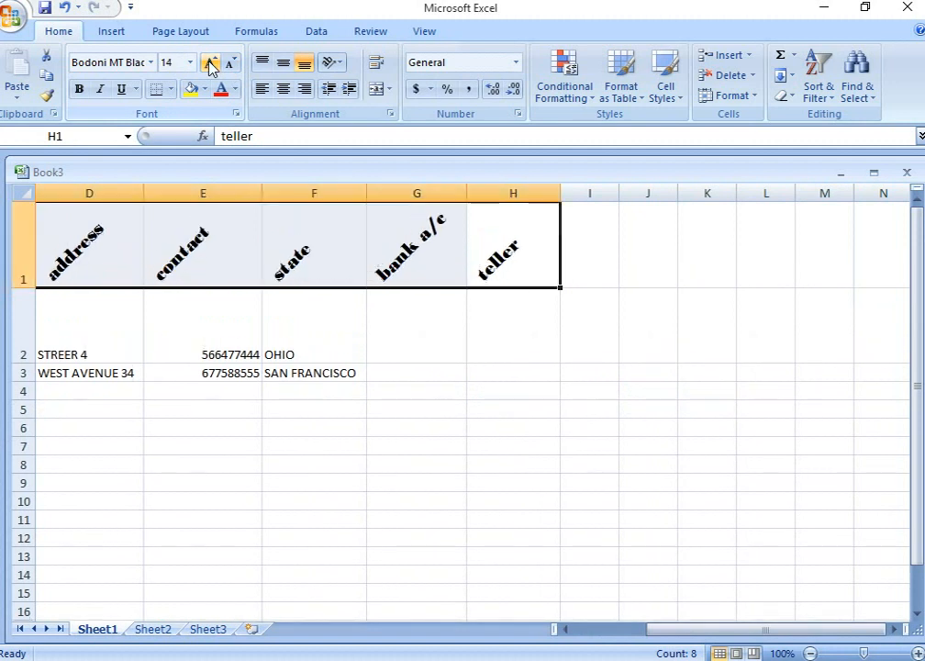
pyautogui.click(210, 65)
pyautogui.click(210, 65)
pyautogui.click(211, 65)
pyautogui.click(210, 64)
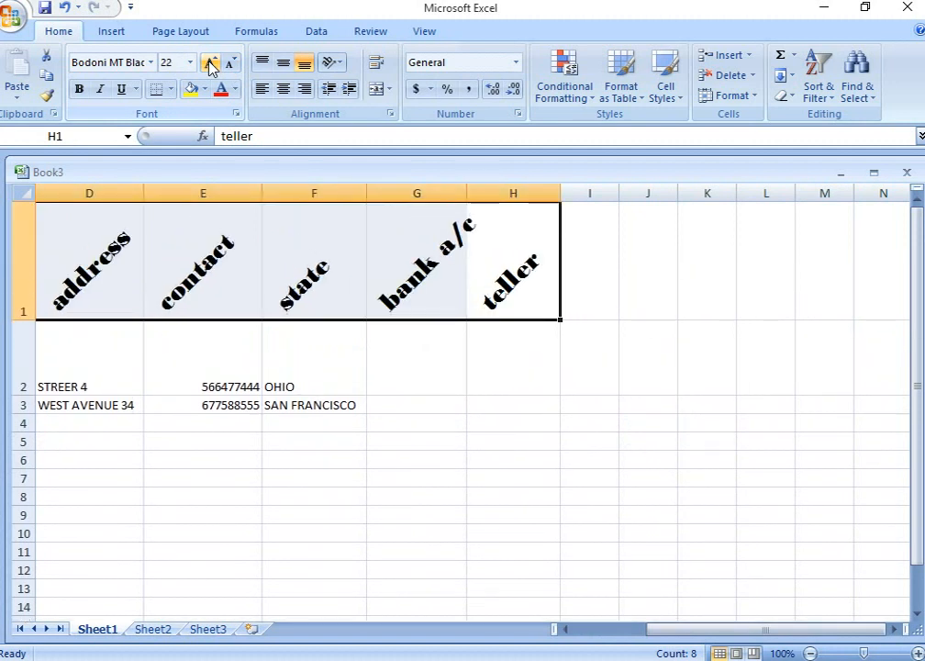
# - Cut the duplicate vertical city text from cell C2 and paste it into cell D13
pyautogui.moveTo(681, 631); pyautogui.dragTo(609, 639)
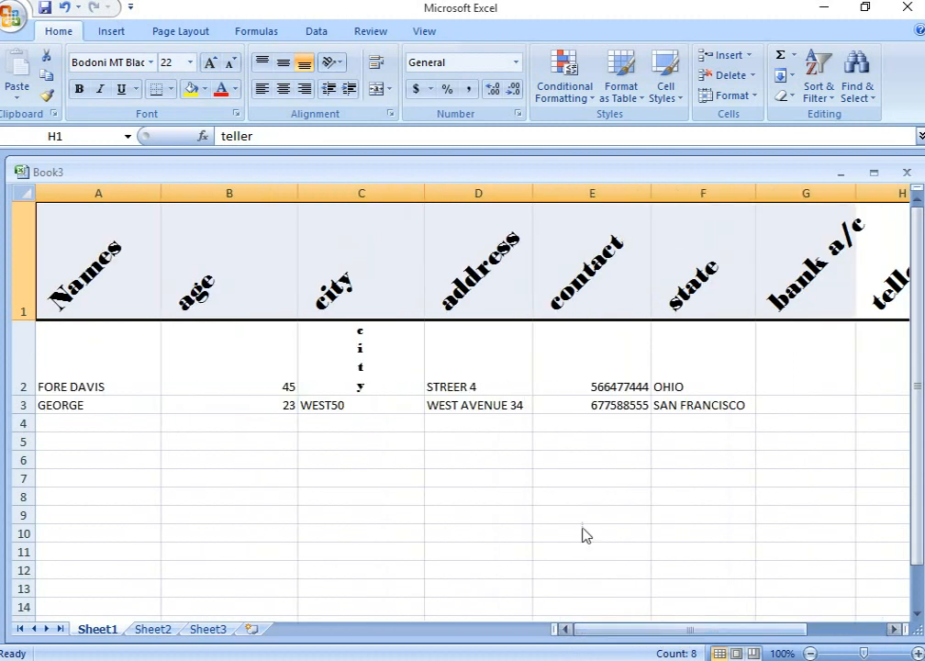
pyautogui.click(363, 383)
pyautogui.rightClick(362, 384)
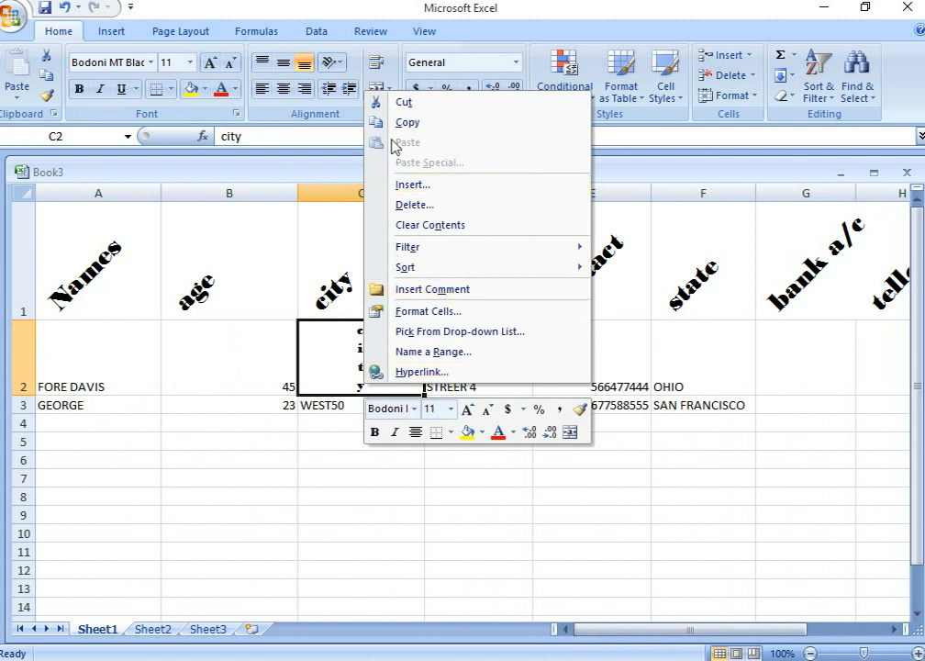
pyautogui.click(404, 103)
pyautogui.rightClick(515, 582)
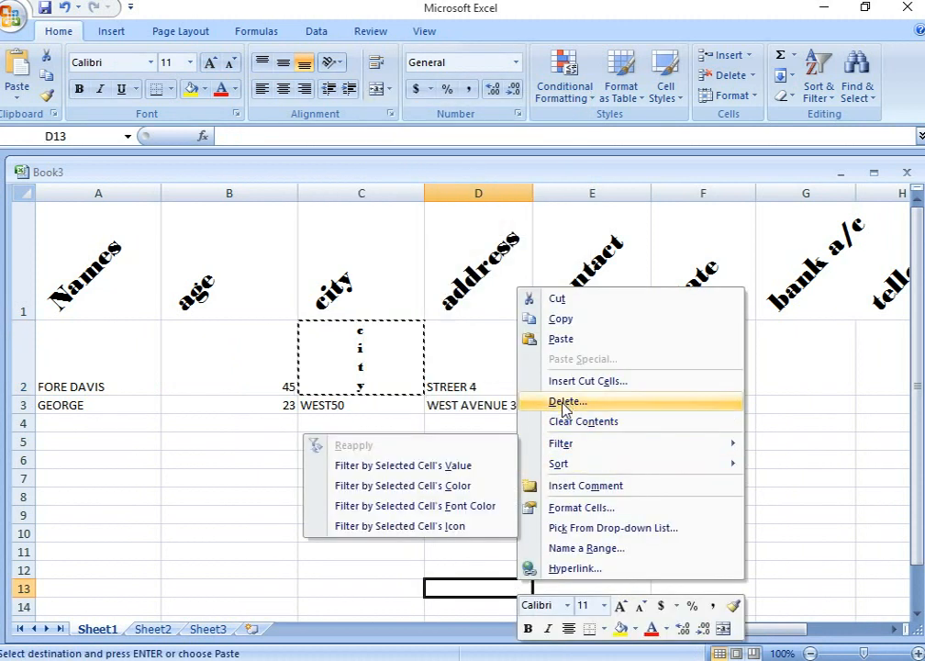
pyautogui.click(555, 338)
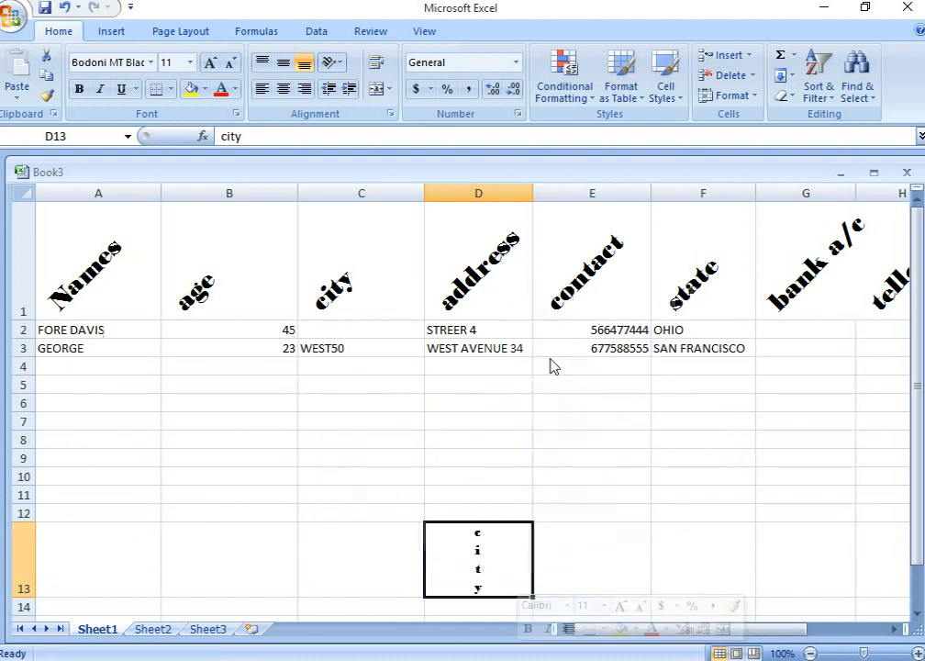